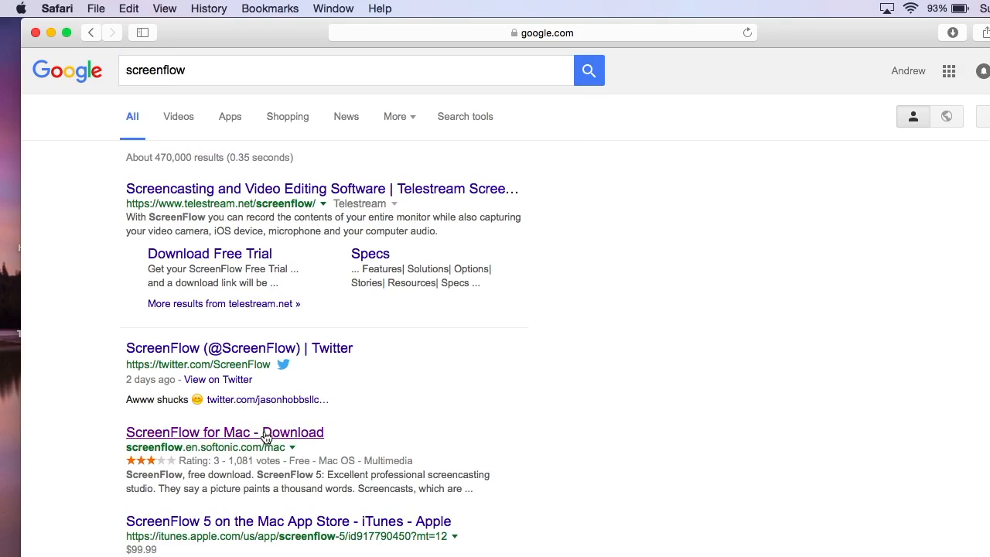
Open the ScreenFlow for Mac download result and launch ScreenFlow from the desktop
click(265, 438)
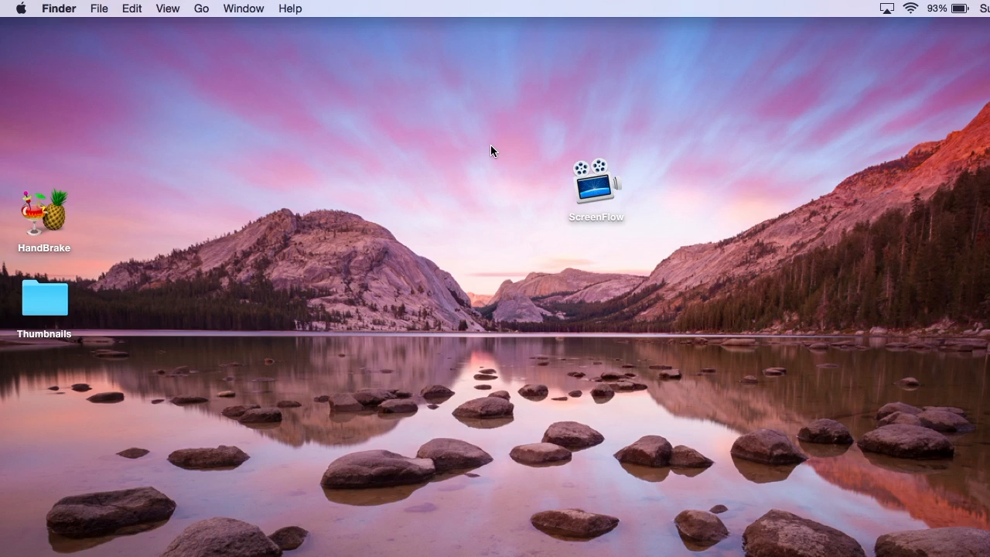
double_click(604, 184)
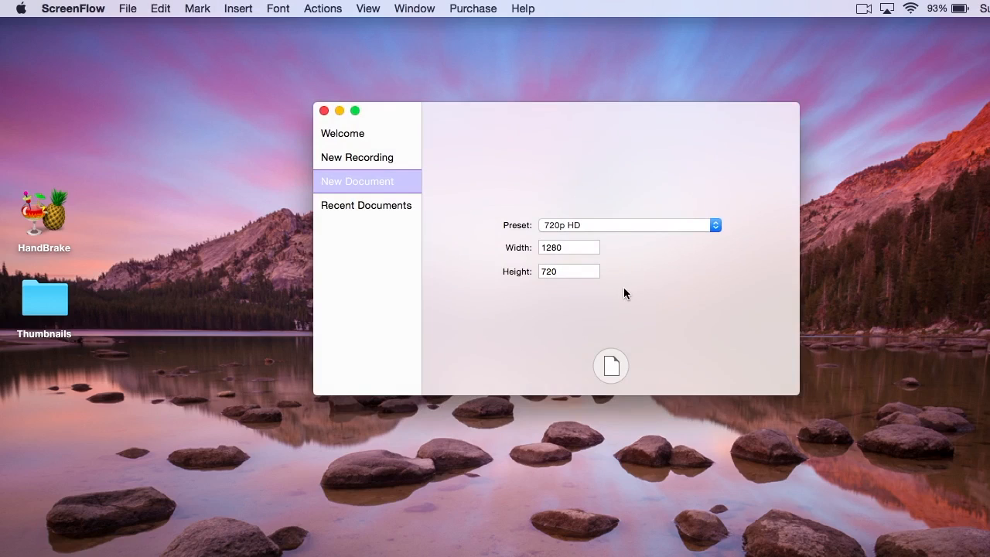
Create a new document with the 720p HD preset, 1280 wide by 720 high
click(716, 225)
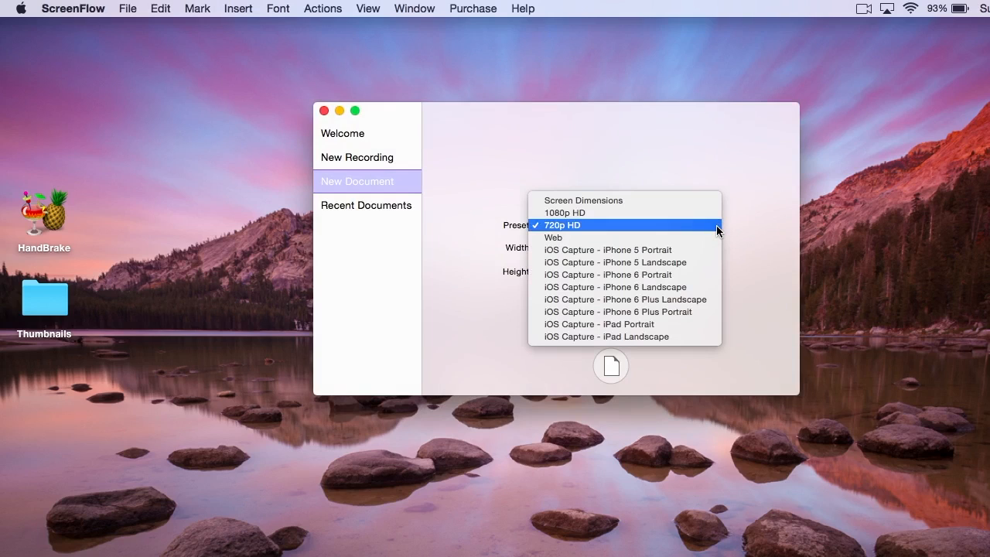
click(716, 225)
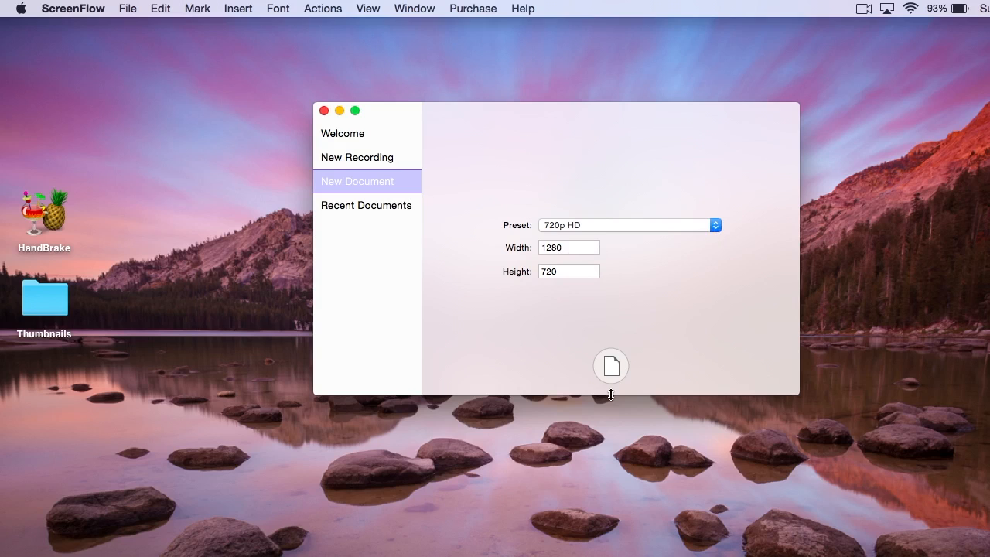
click(617, 365)
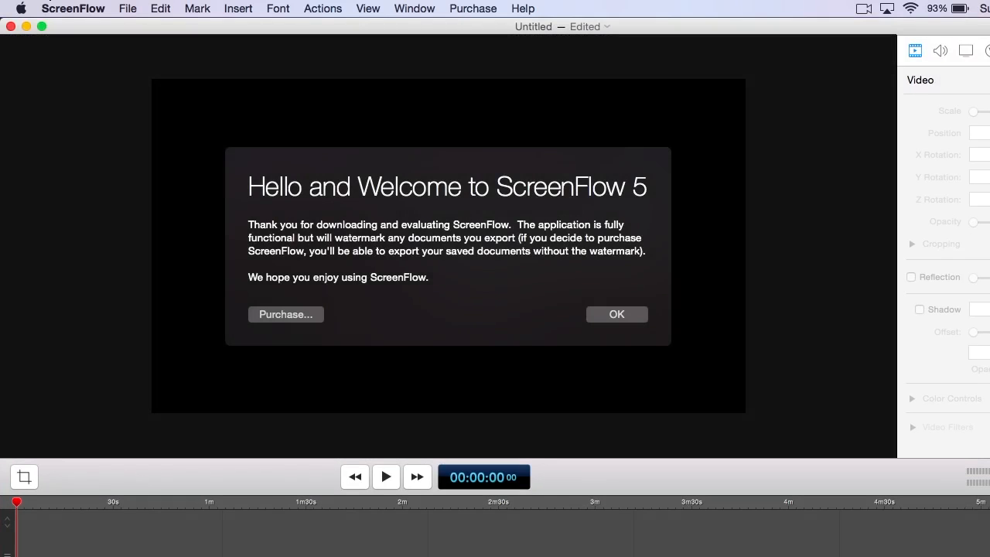
Narrow the document window to uncover part of the desktop and dismiss the ScreenFlow 5 welcome message
drag(989, 220, 874, 224)
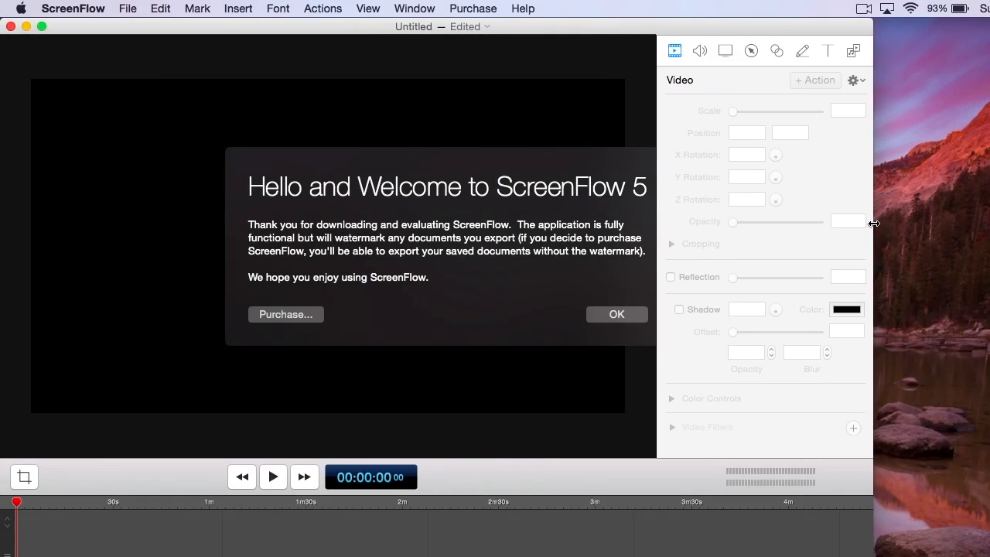
click(617, 314)
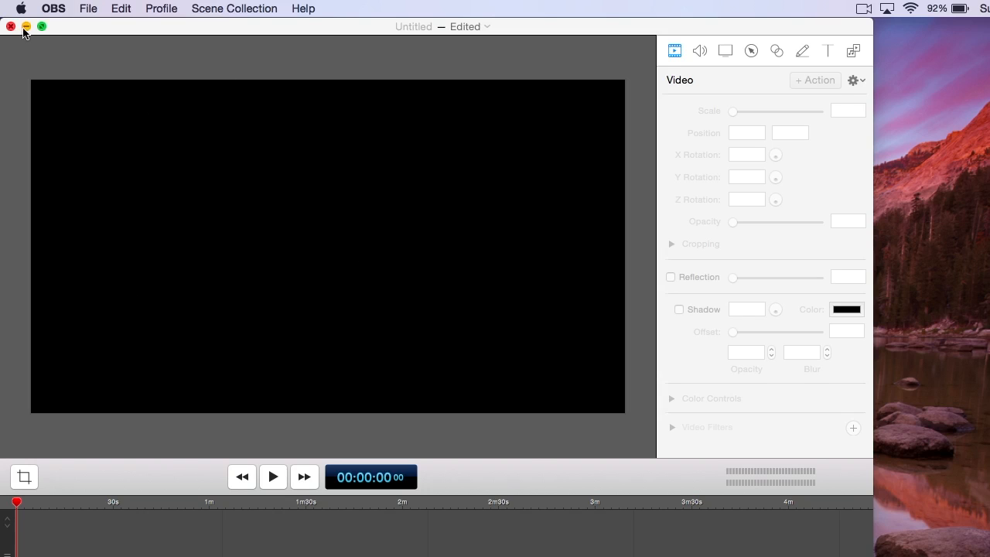
Minimize the ScreenFlow document and open the Google home page in Safari
click(27, 26)
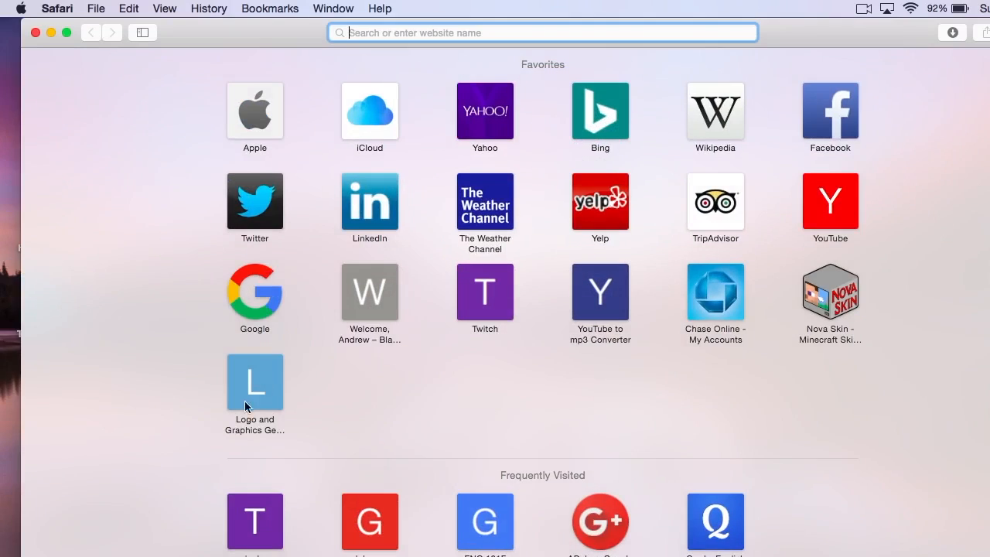
click(263, 305)
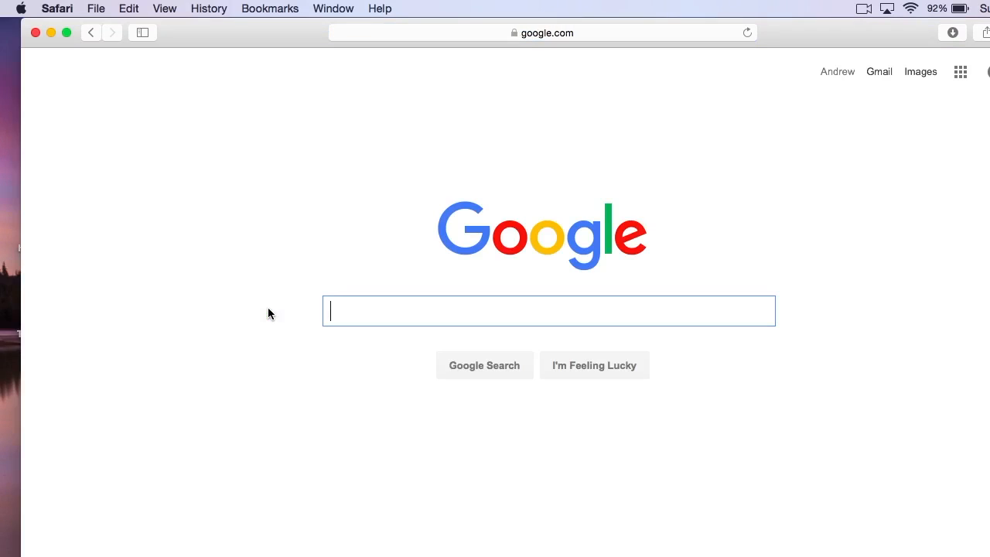
text(minecra)
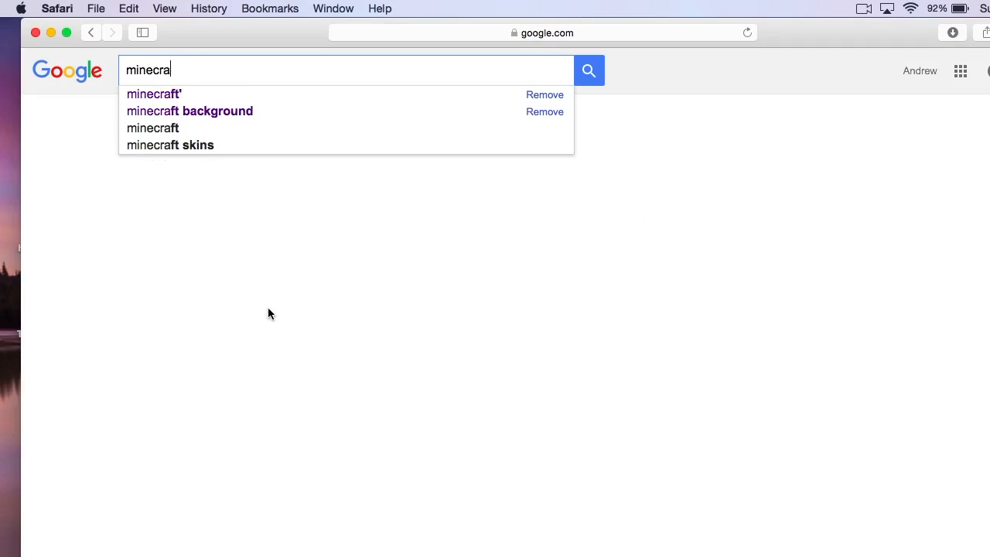
key(BackSpace)
key(BackSpace)
key(BackSpace)
key(BackSpace)
key(BackSpace)
key(BackSpace)
key(BackSpace)
Search Google for "non copyright minecraft background" and show the image results
text(no)
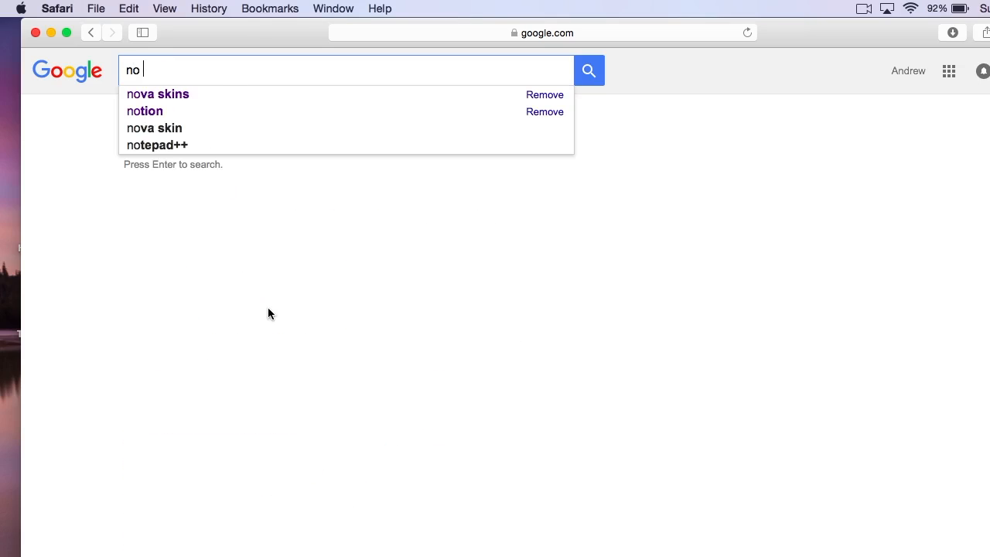
text(n copyright)
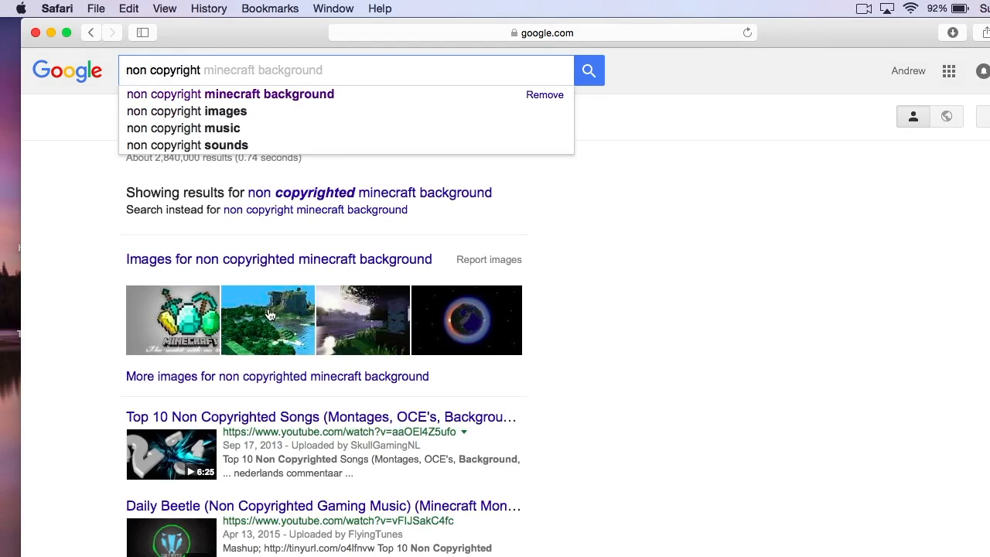
click(319, 93)
click(191, 117)
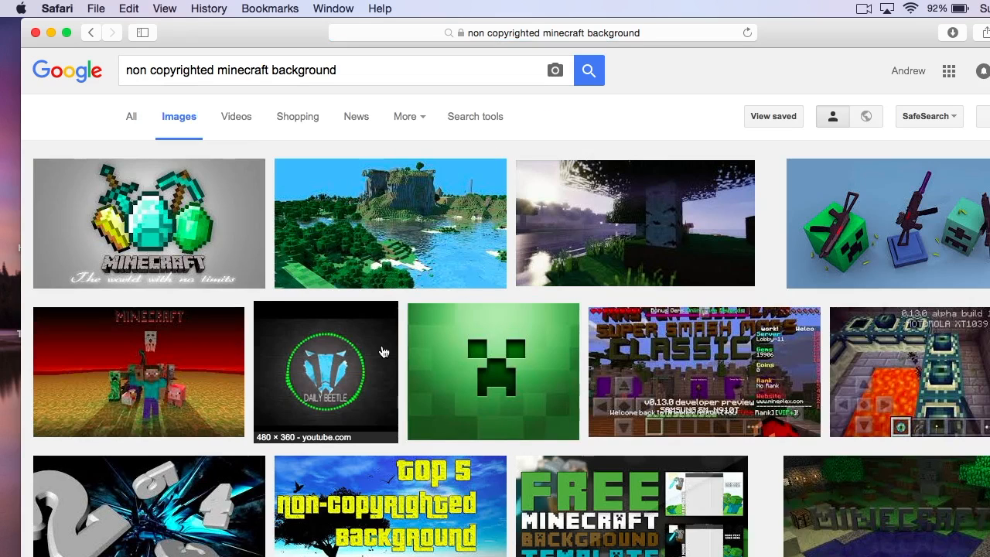
Open the preview of the 1920 × 1018 planetminecraft.com image showing a birch tree beside the water
scroll(383, 352, down, 1)
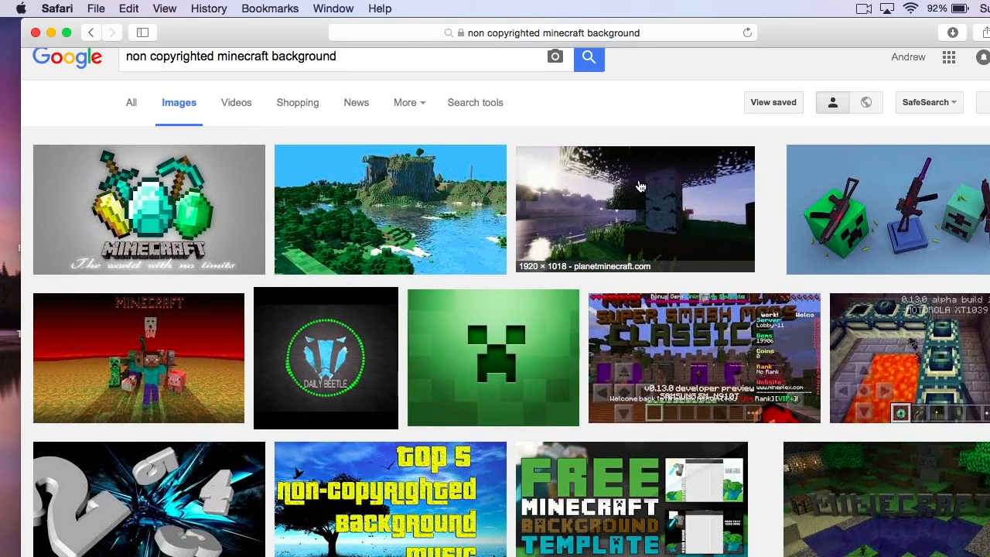
click(638, 185)
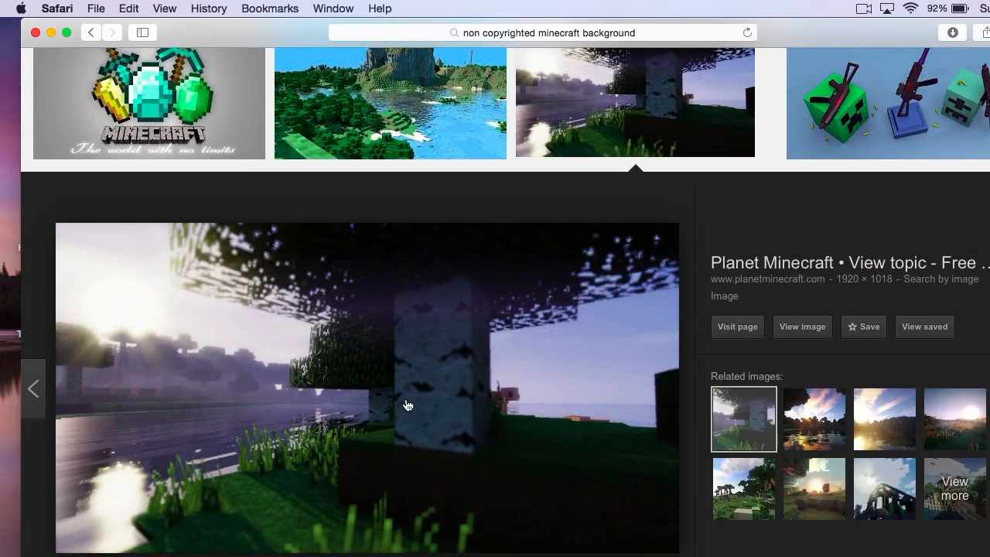
scroll(407, 405, down, 1)
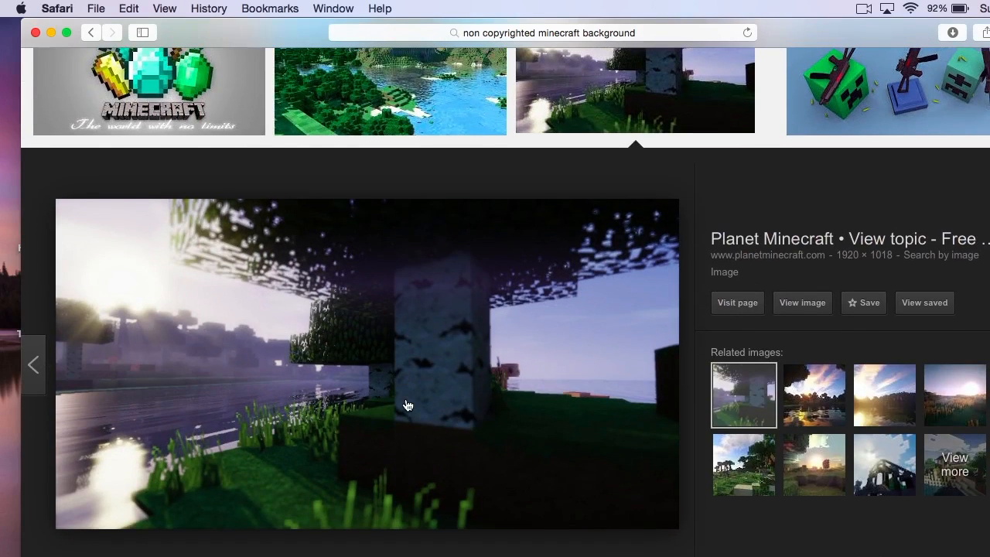
Save the previewed image to the Desktop as "Thumbnail background"
right_click(428, 348)
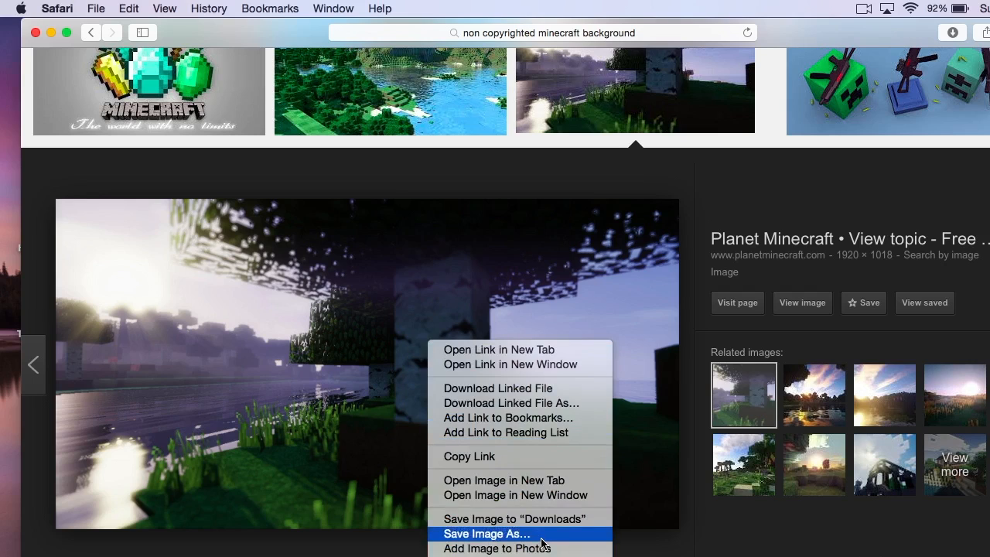
click(541, 534)
click(626, 122)
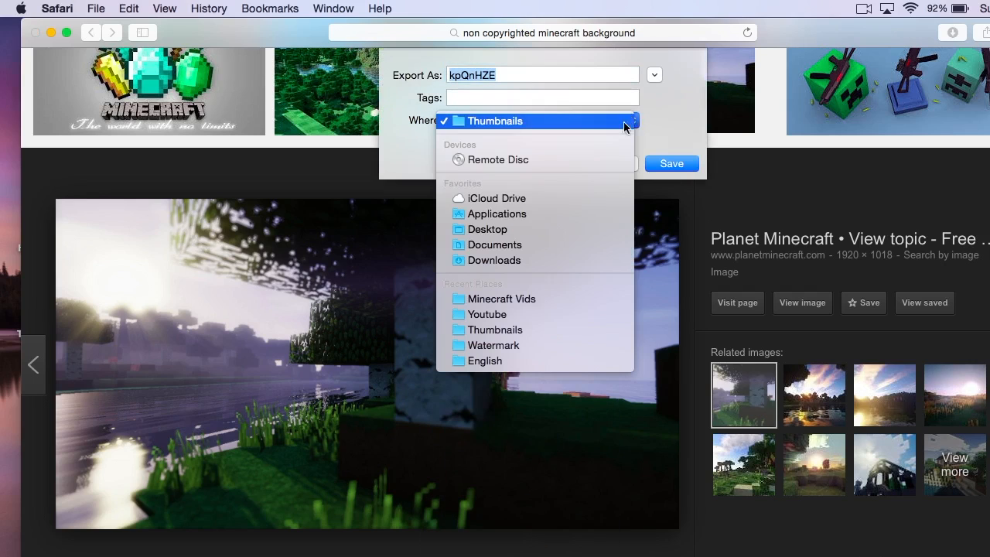
click(551, 229)
text(Thumbnail background)
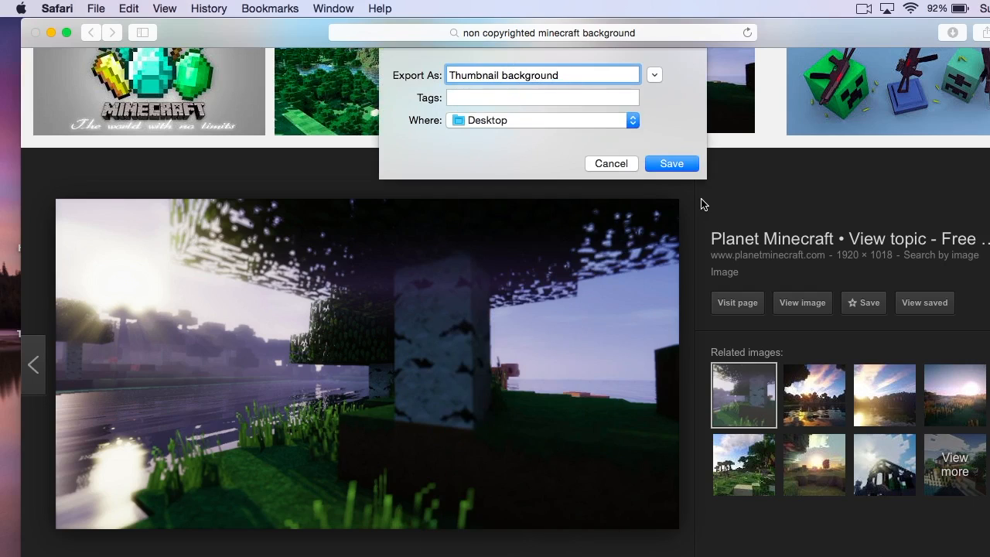
click(677, 167)
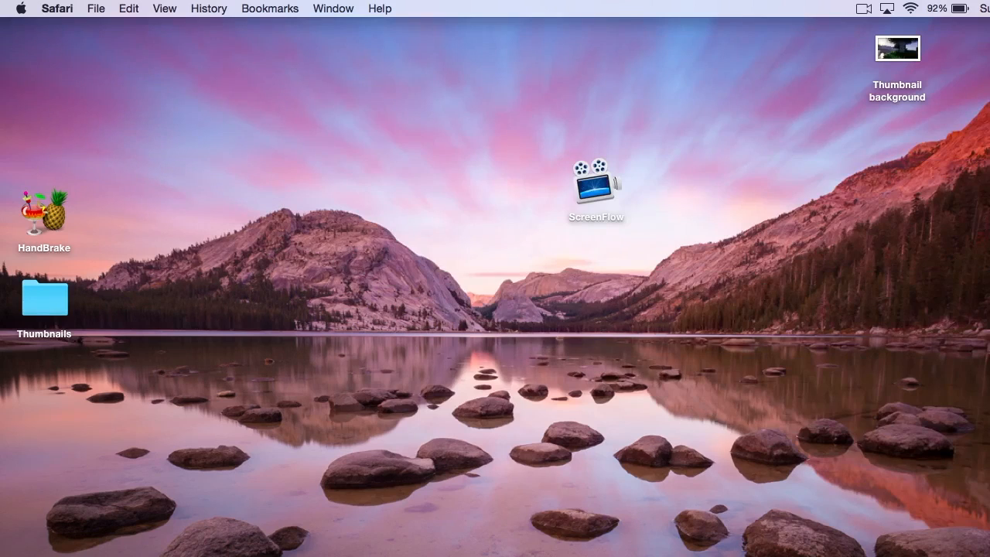
Switch back to ScreenFlow and add the Thumbnail background image from the desktop to the project timeline
click(897, 555)
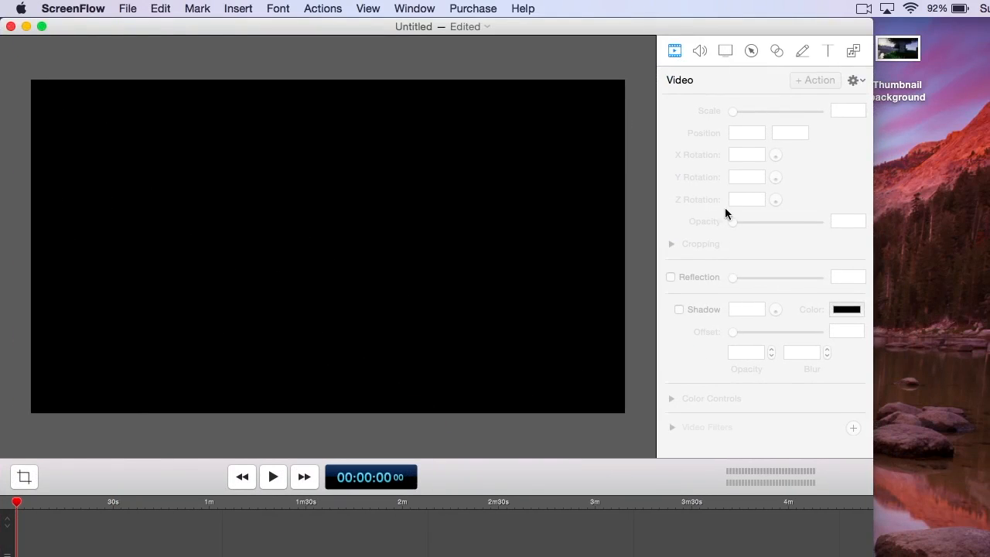
drag(914, 52, 616, 530)
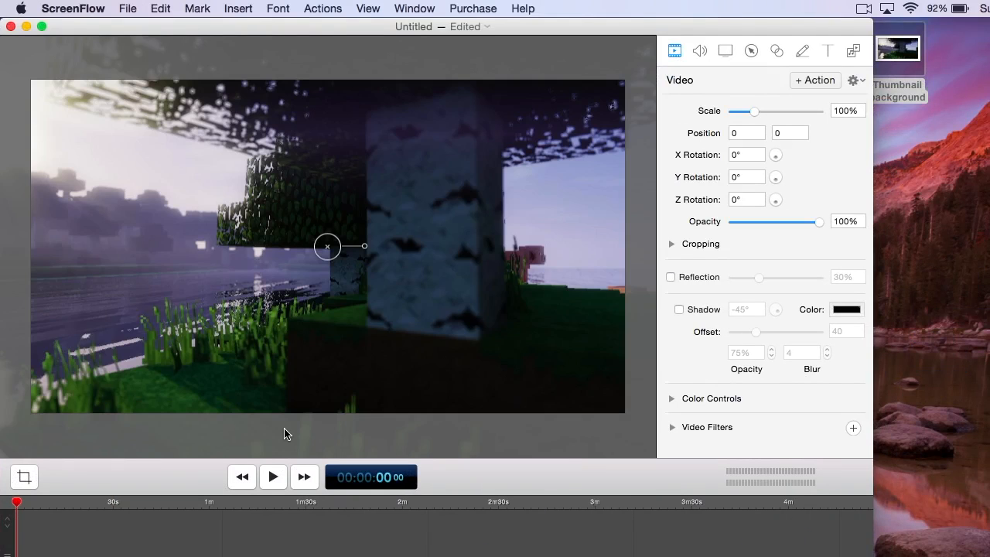
Reposition and scale the background image so its edges line up with the canvas
drag(384, 209, 542, 289)
drag(43, 91, 126, 115)
drag(30, 73, 31, 75)
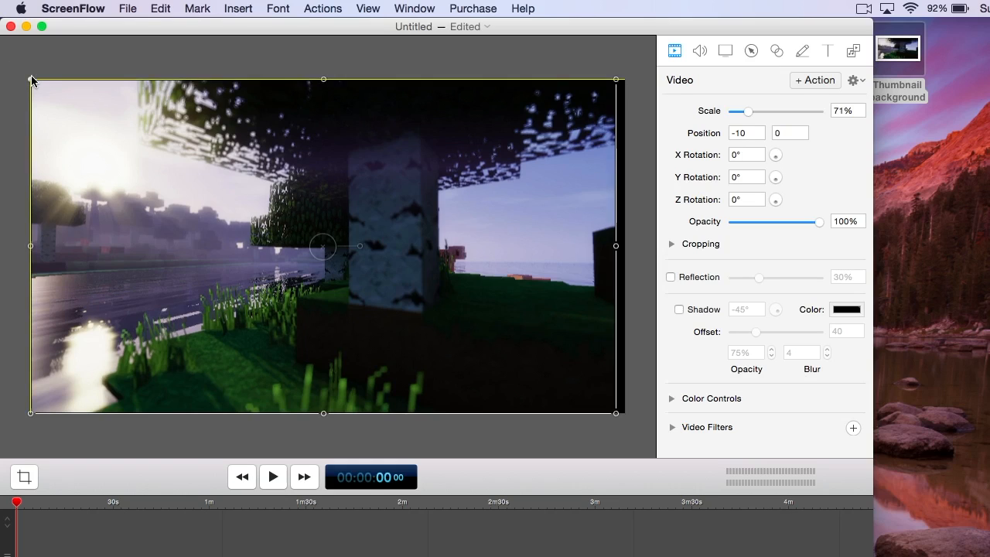
drag(615, 80, 625, 80)
Switch to Safari, search Google for "nova skins" and open the Minecraft Skin Editor - Nova Skin site
click(461, 551)
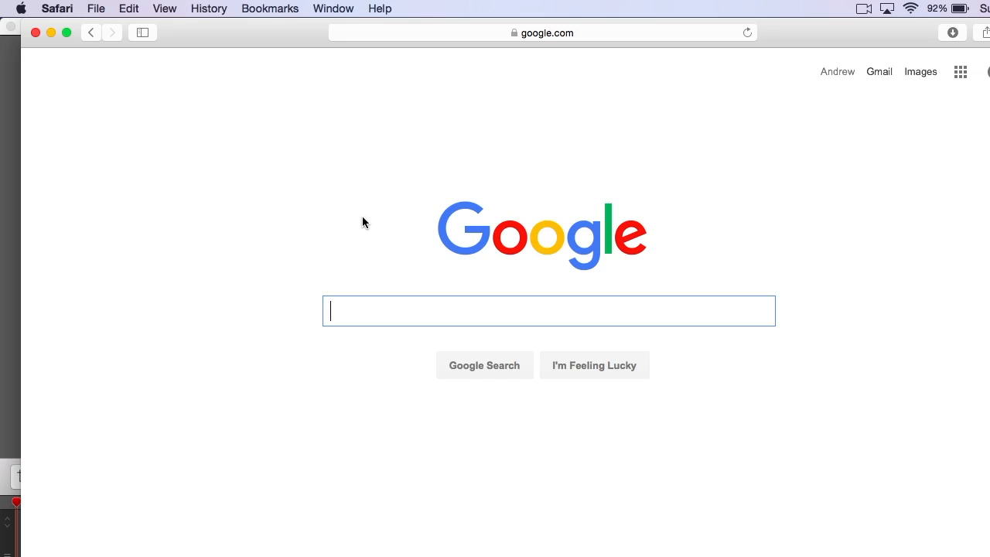
text(nov)
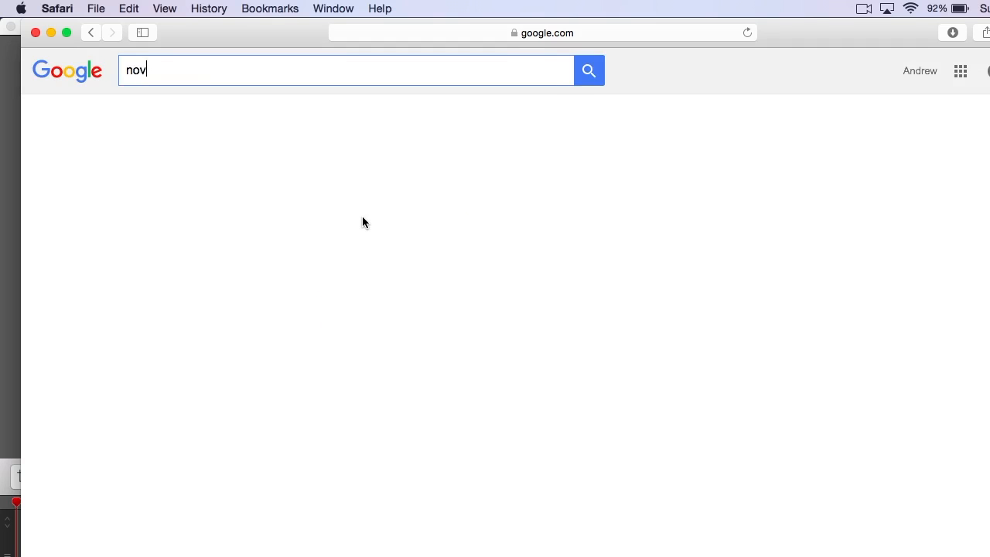
text(a skins)
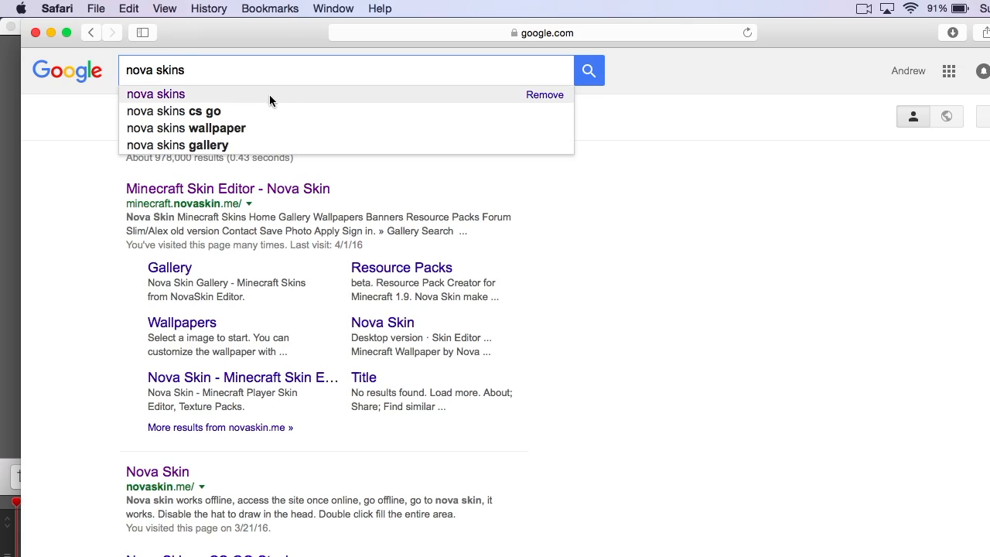
click(271, 190)
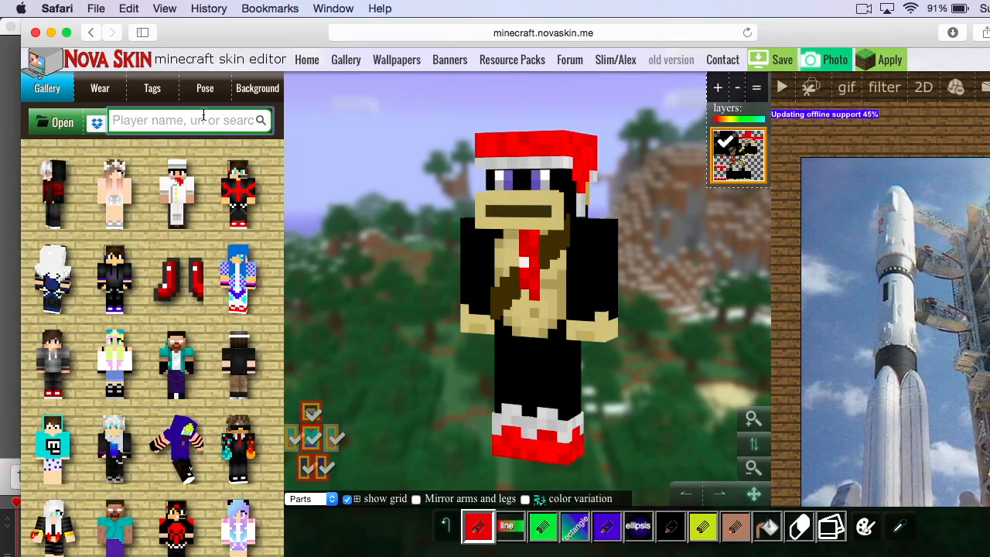
Search the skin gallery for the player's username and open the matching skin entry
text(ADub_)
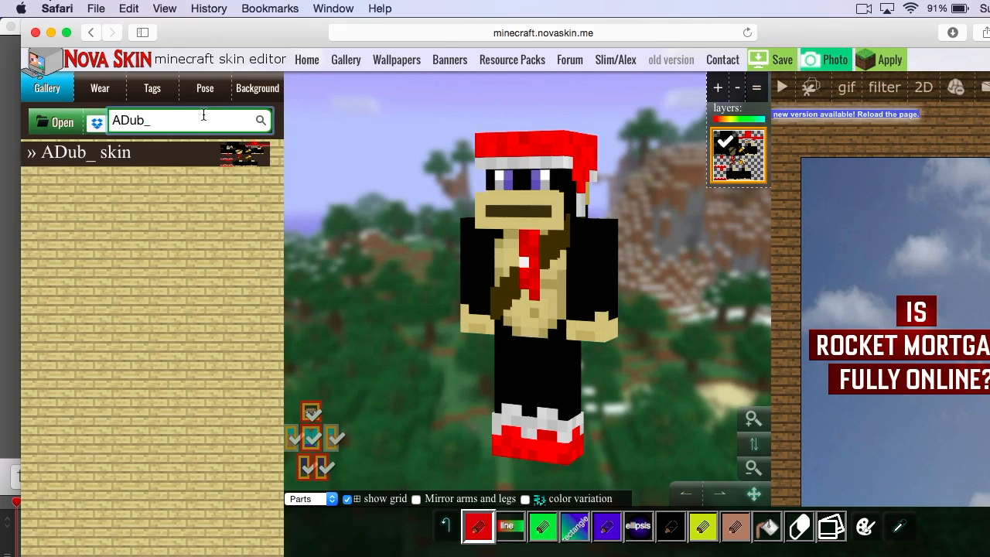
click(144, 158)
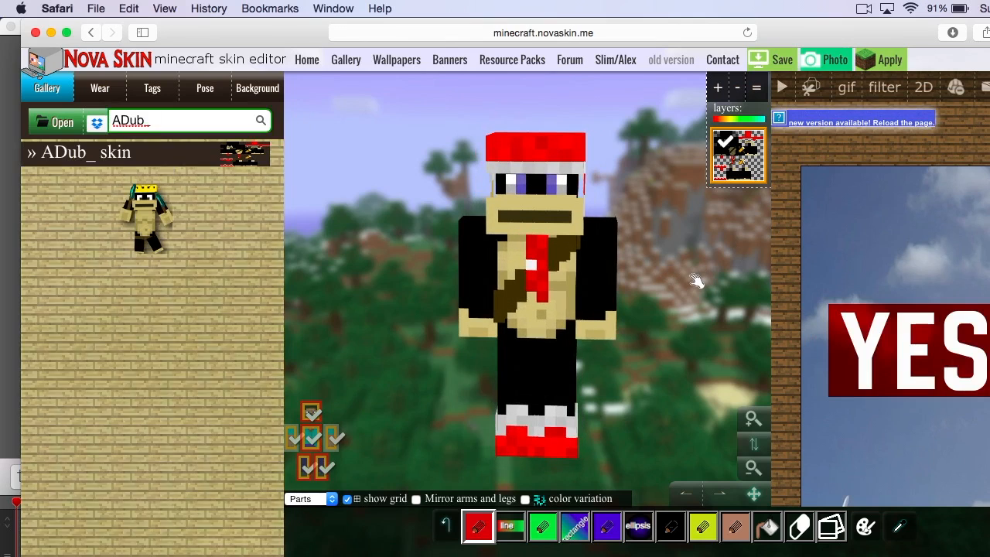
Put a cookie in the character's left hand and turn the character to show it
click(205, 95)
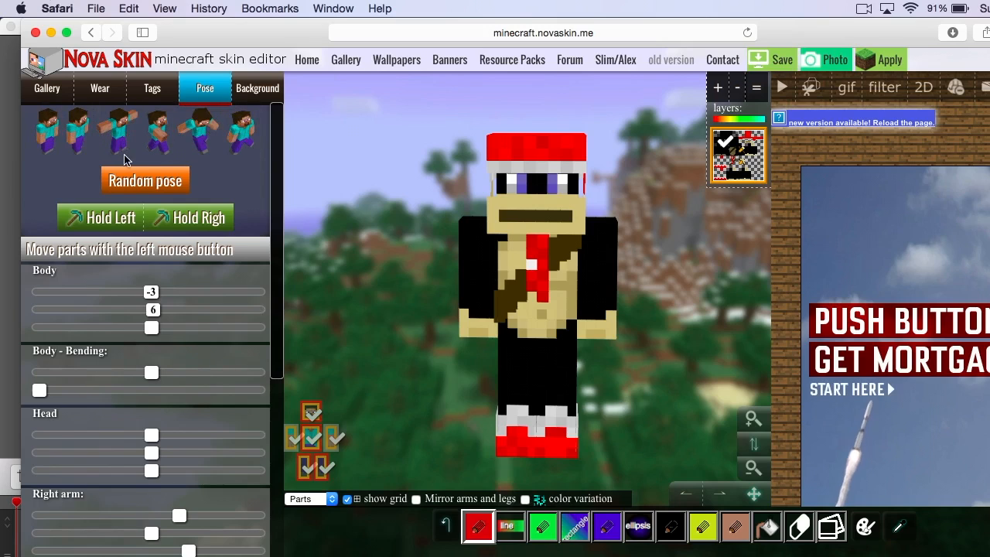
click(103, 219)
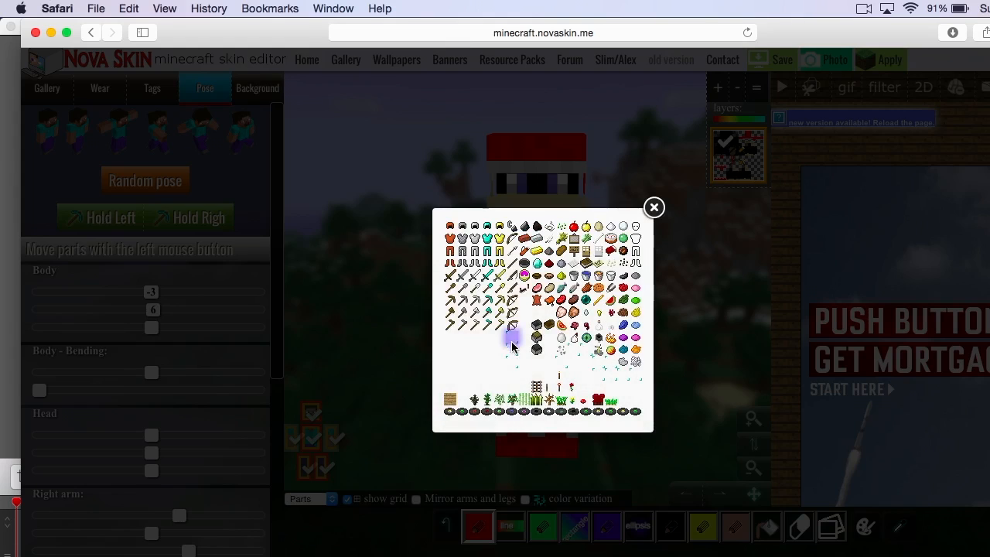
click(512, 340)
drag(705, 256, 659, 284)
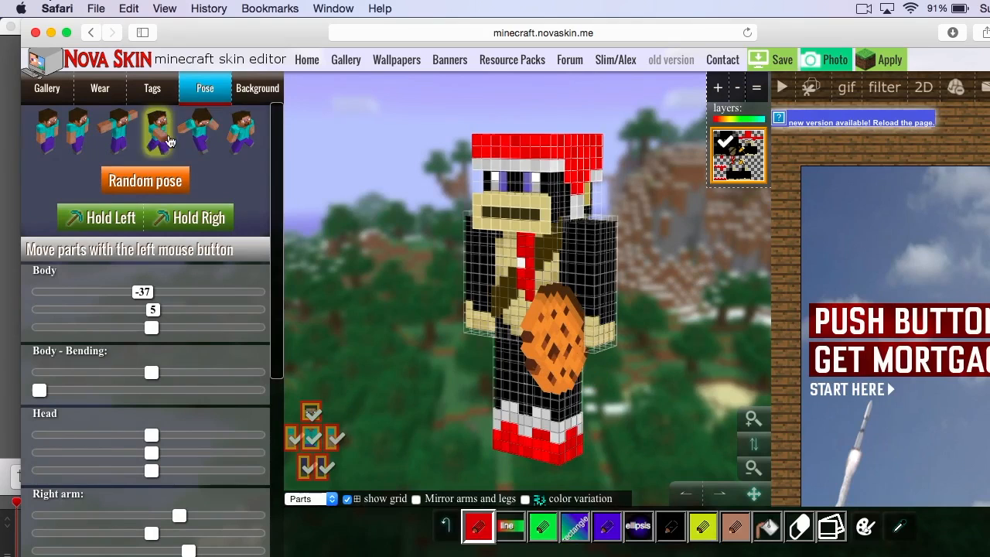
Apply a wide-stride preset pose to the character and rotate its body to about -10 and -19
click(201, 130)
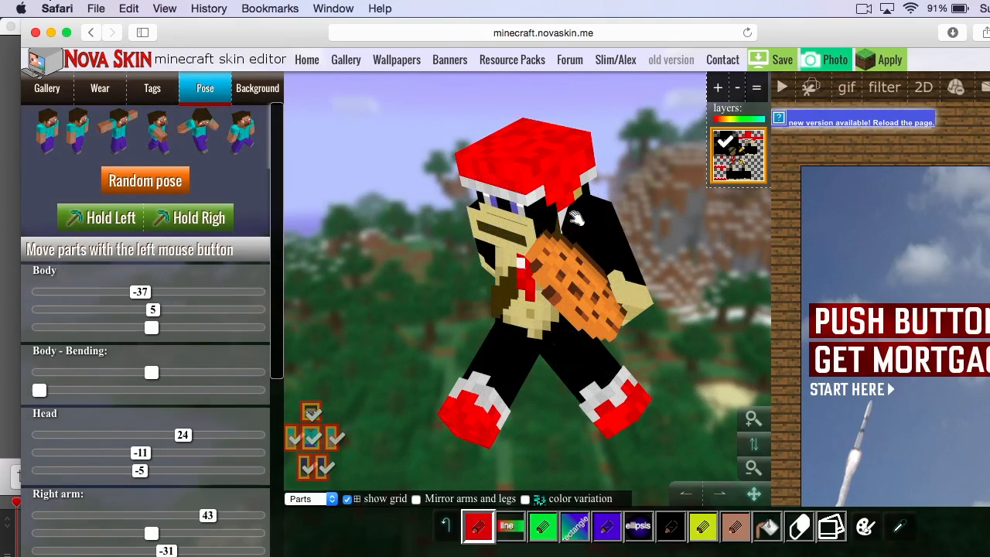
drag(682, 237, 740, 269)
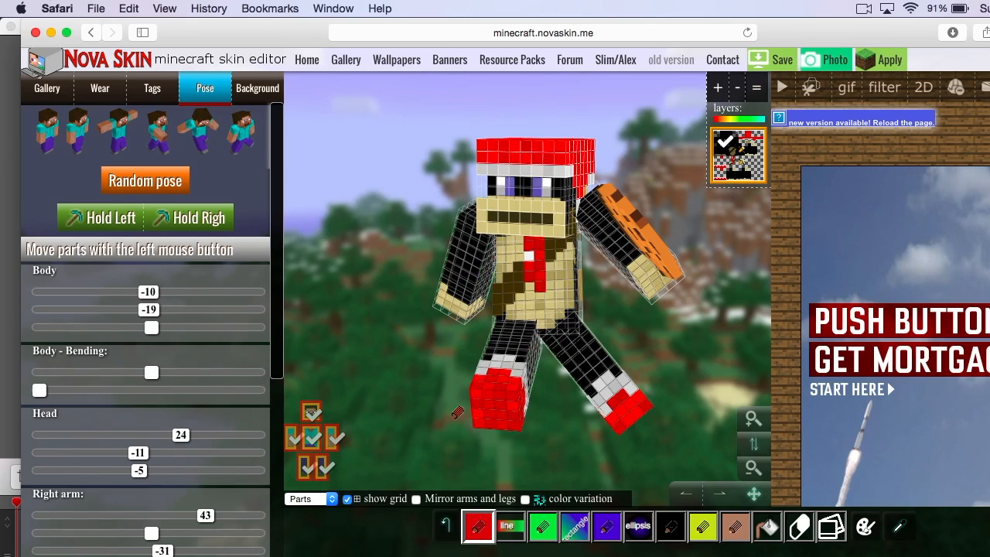
scroll(216, 423, down, 1)
scroll(216, 422, down, 5)
scroll(216, 422, up, 5)
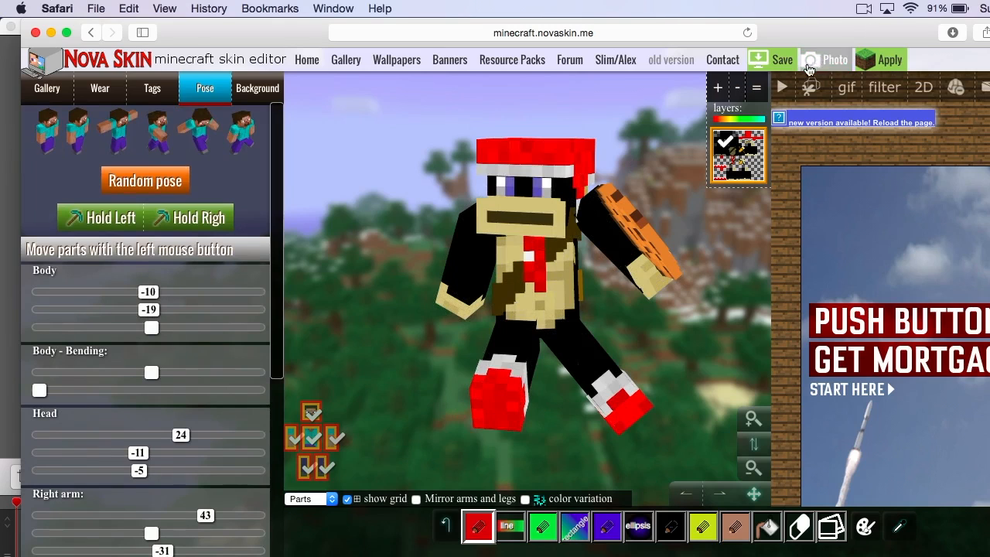
Render a photo of the posed character and save the image to the desktop as TN
click(831, 62)
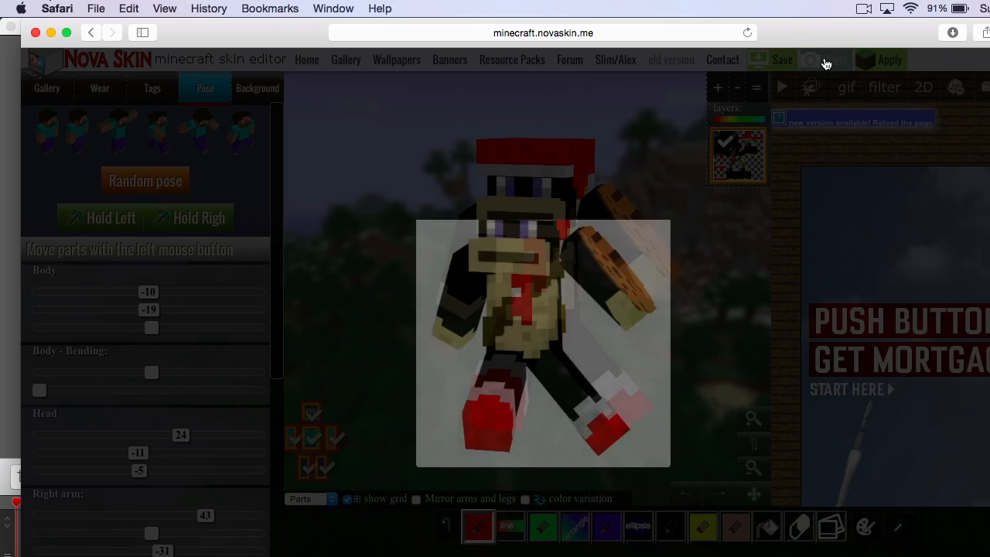
right_click(567, 305)
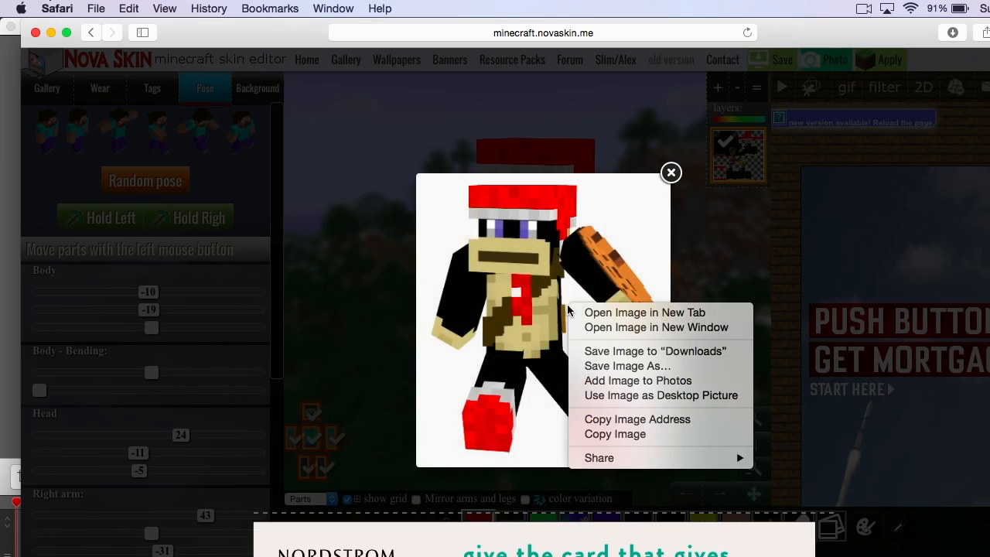
click(647, 366)
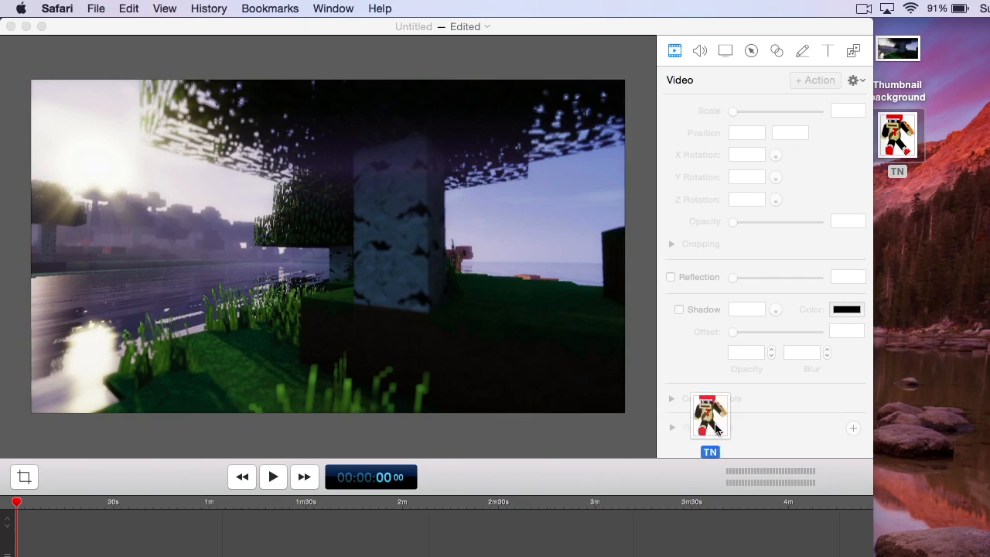
Add the TN image from the desktop to the start of the ScreenFlow timeline and select its clip
drag(716, 429, 27, 551)
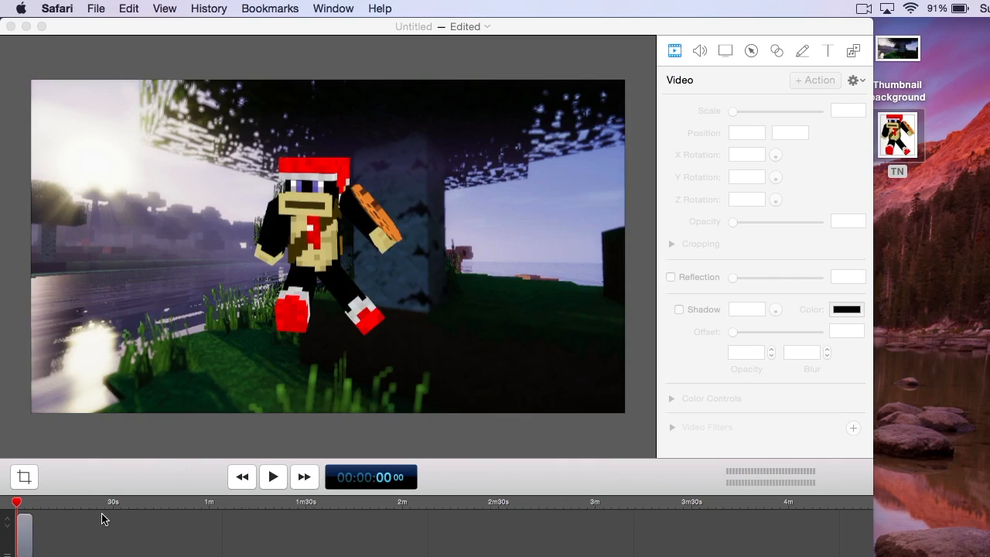
mouse_move(26, 541)
mouse_down()
mouse_move(67, 533)
mouse_move(27, 536)
mouse_up()
click(26, 556)
click(24, 540)
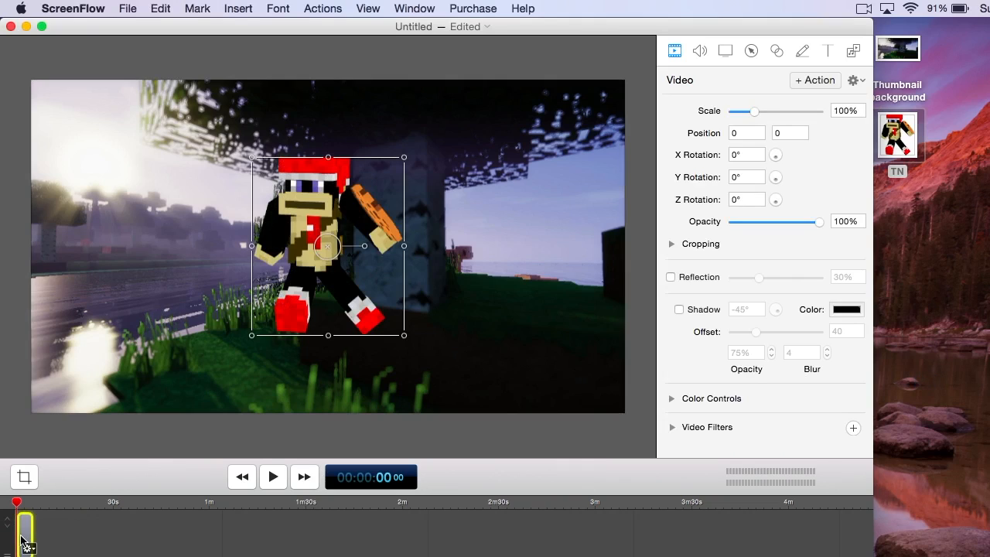
mouse_move(25, 556)
mouse_down()
mouse_move(42, 556)
mouse_move(23, 531)
mouse_move(23, 556)
mouse_move(41, 556)
mouse_move(38, 540)
mouse_move(22, 536)
mouse_move(68, 536)
mouse_move(67, 556)
mouse_move(31, 555)
mouse_move(31, 541)
mouse_move(62, 556)
mouse_move(23, 556)
mouse_up()
Enlarge the character to about 143% and place it on the right half of the canvas at about 375, -9
click(372, 313)
drag(404, 338, 566, 311)
drag(592, 363, 607, 377)
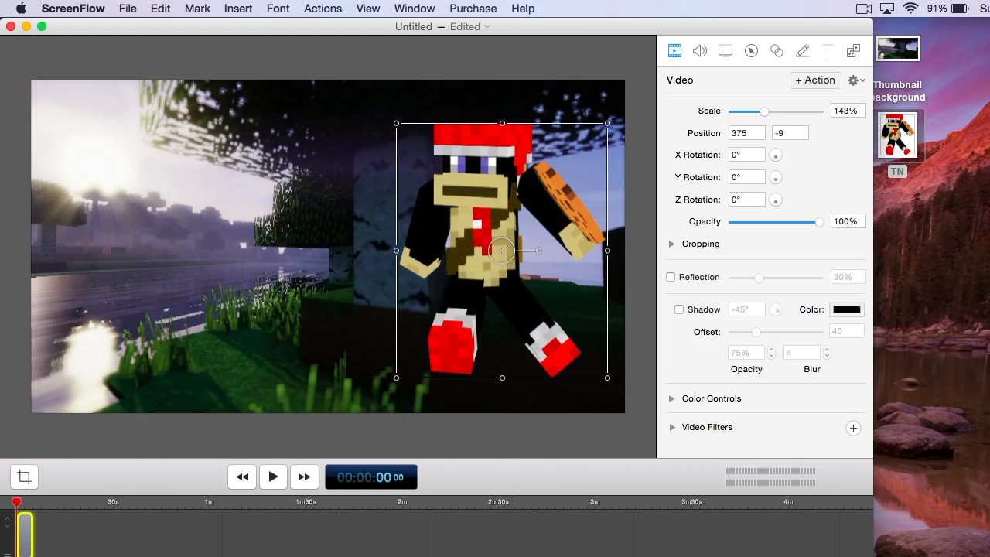
Switch to Safari, search Google Images for "minecraft logo" and open the first transparent logo result
click(494, 551)
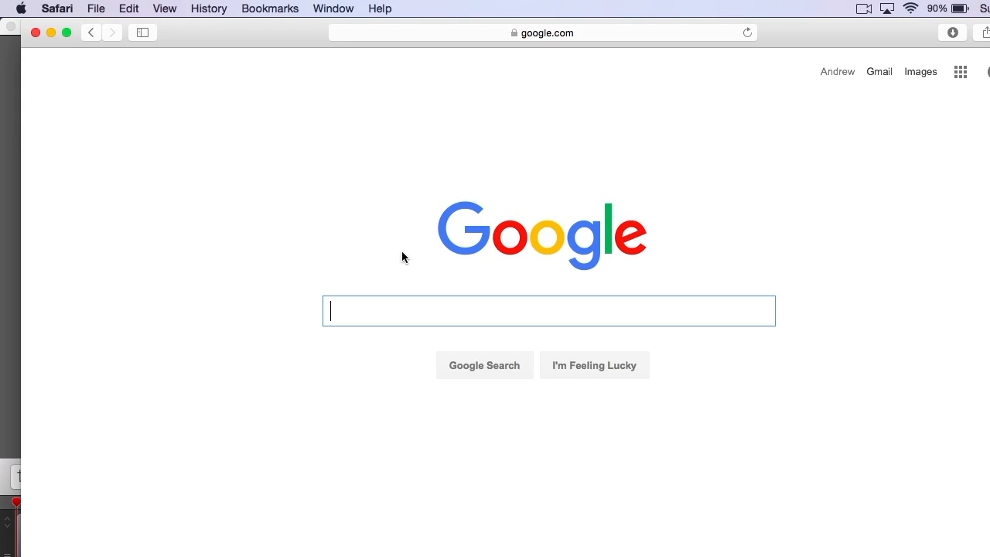
text(logo)
key(Return)
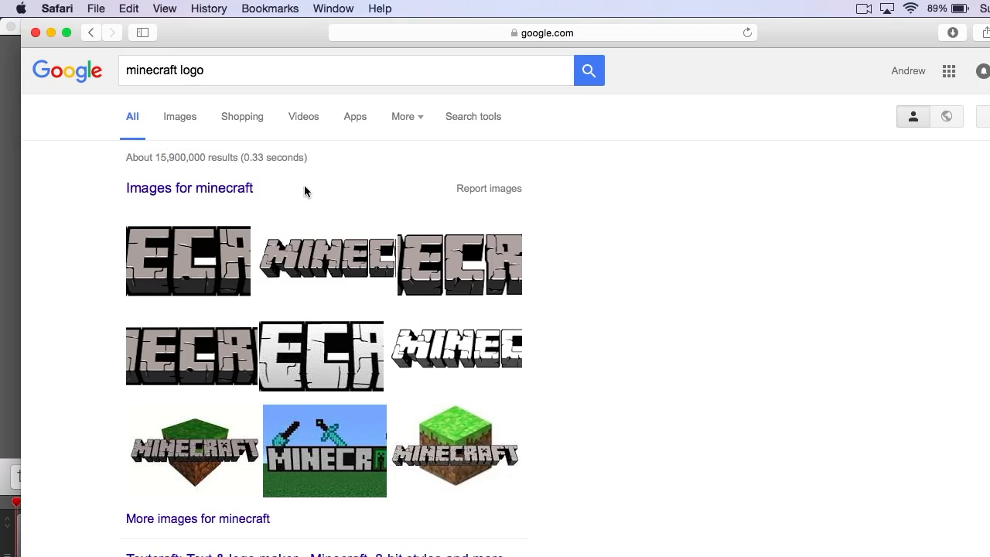
click(171, 120)
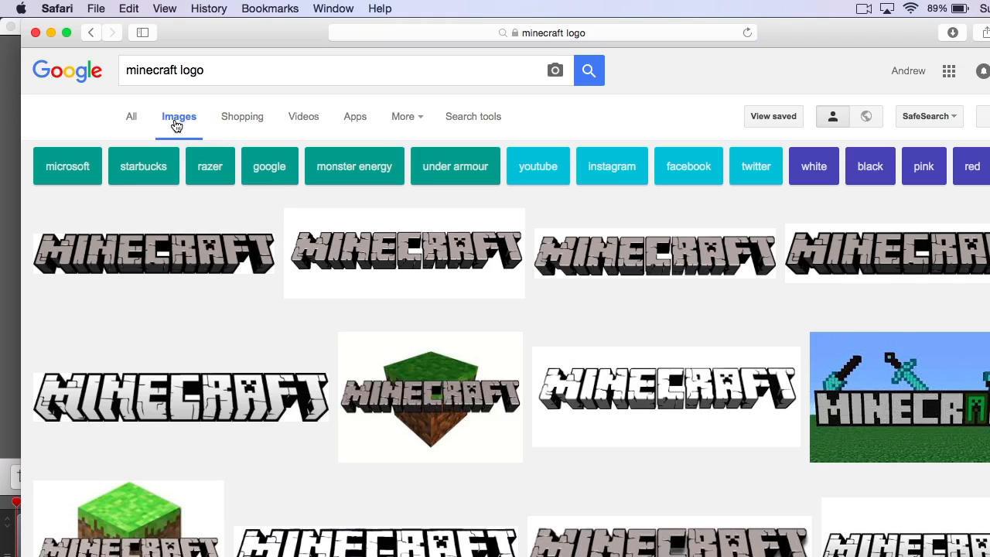
click(234, 252)
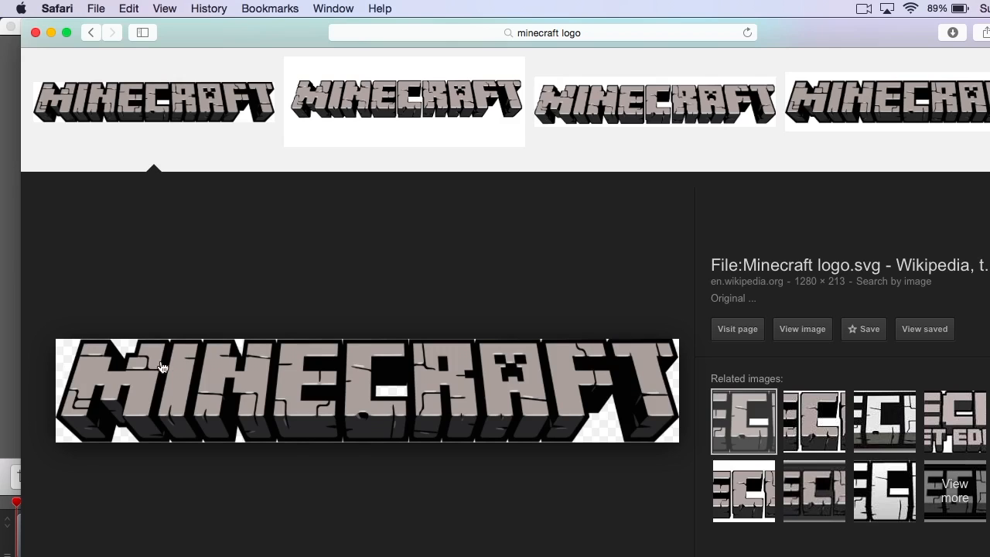
Save the logo image to the desktop as "Mine logo" and minimize the browser window
right_click(259, 377)
click(334, 539)
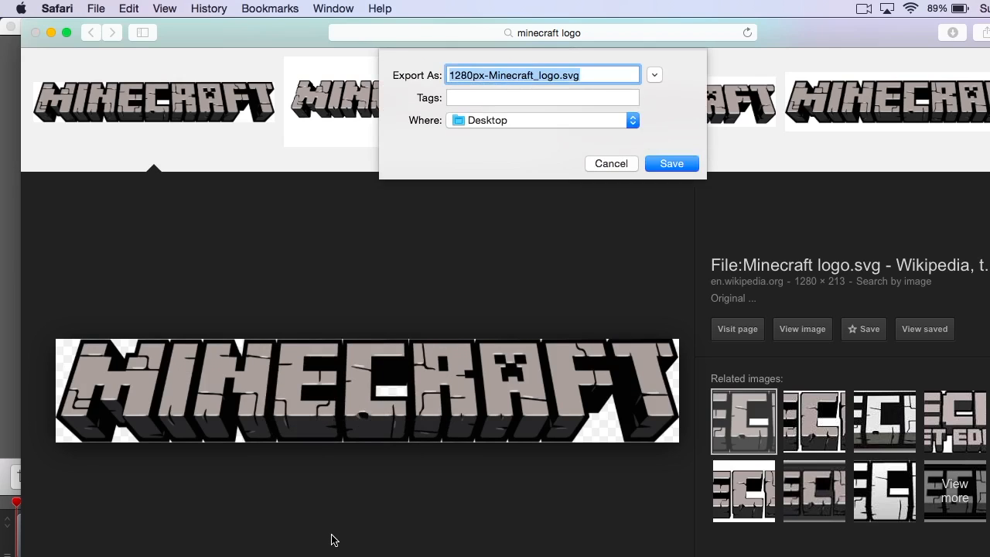
text(Mine logo)
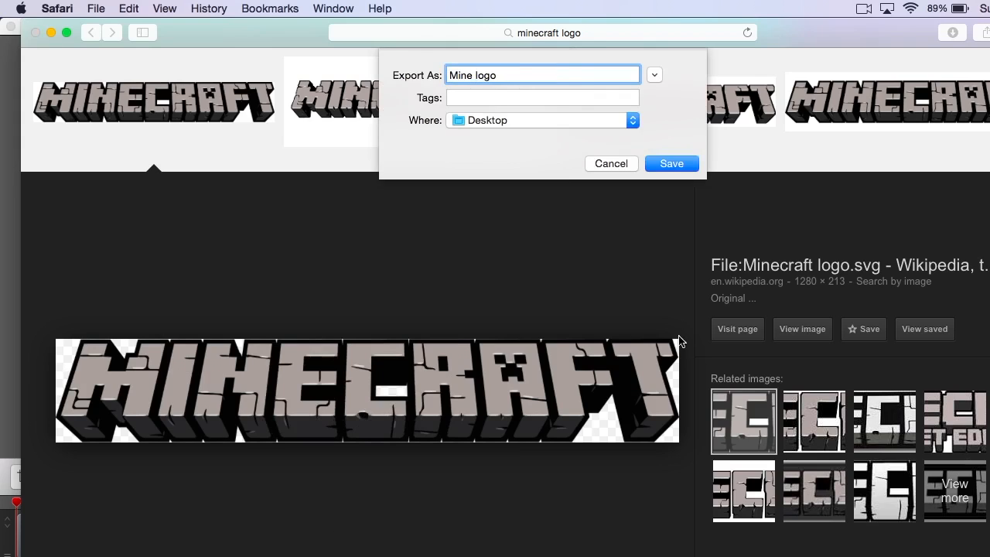
click(669, 163)
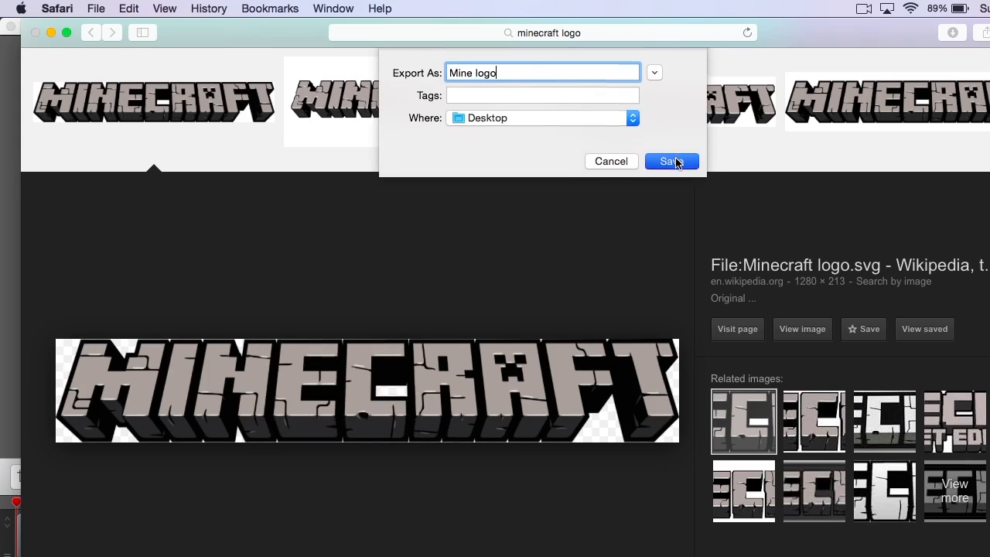
click(51, 32)
Add the Mine logo image to the start of the ScreenFlow timeline behind the character and select it on the canvas
drag(907, 232, 55, 543)
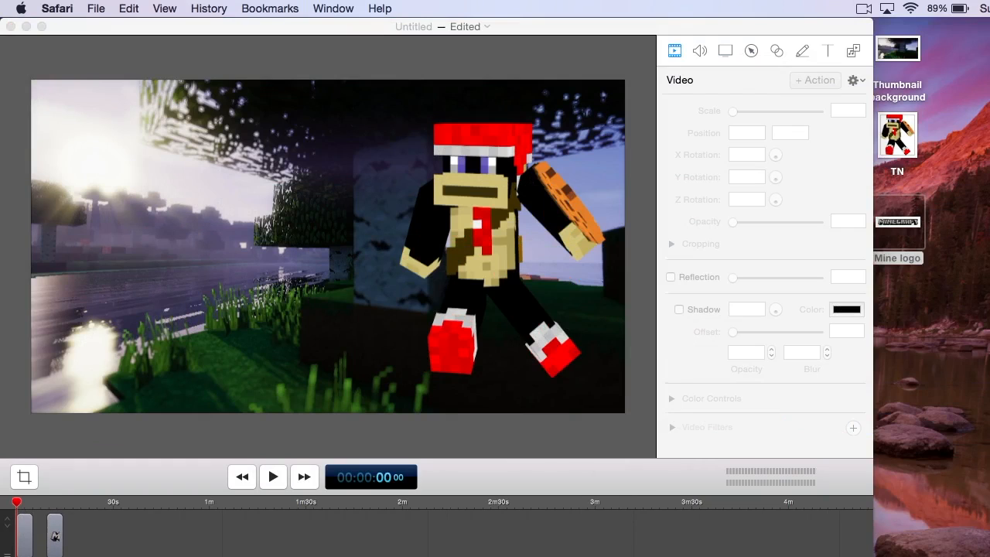
click(328, 246)
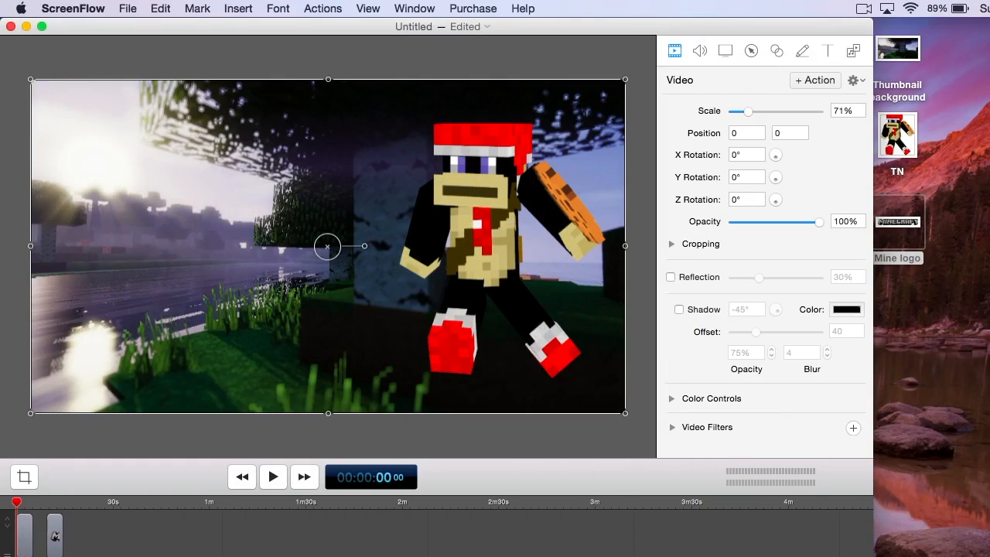
scroll(433, 534, down, 3)
click(61, 555)
scroll(61, 551, up, 3)
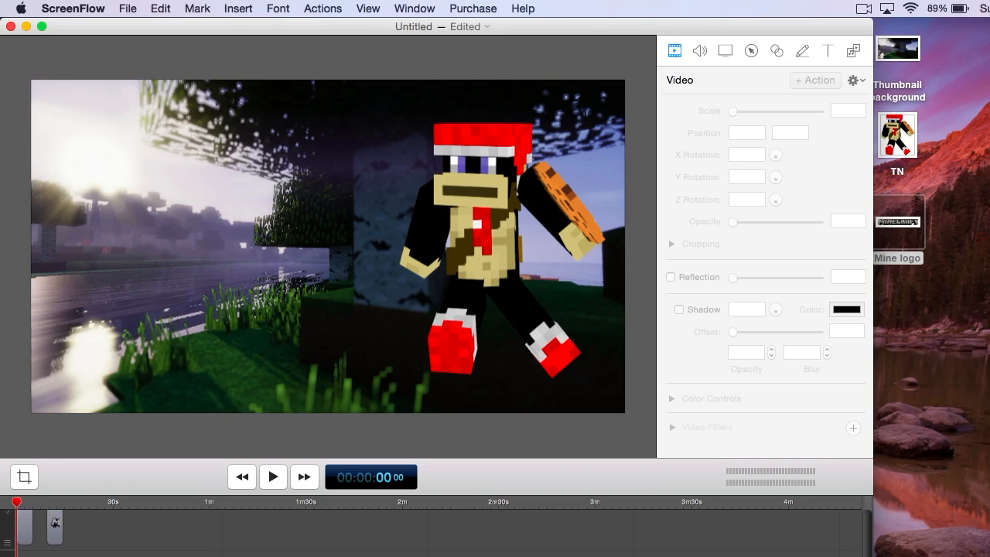
double_click(54, 534)
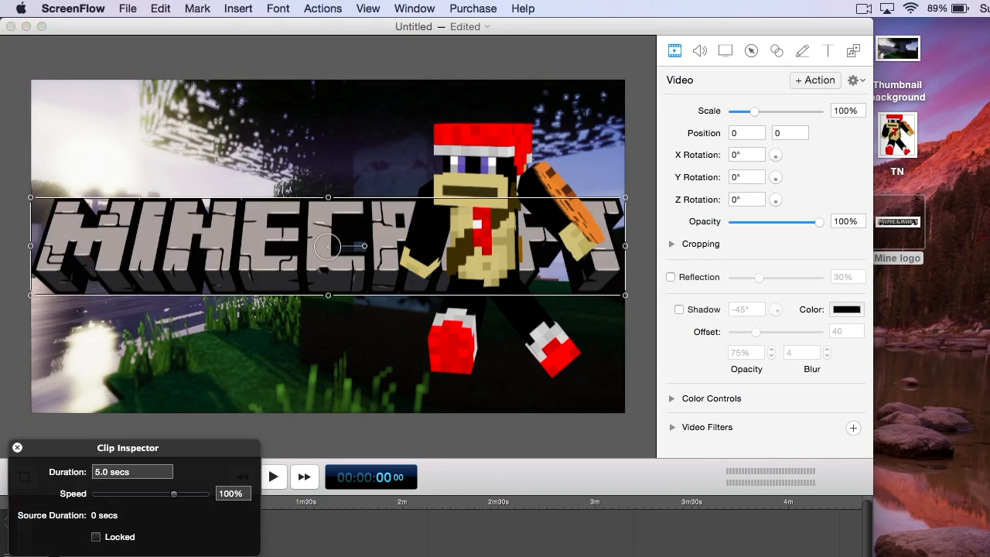
click(54, 554)
click(282, 227)
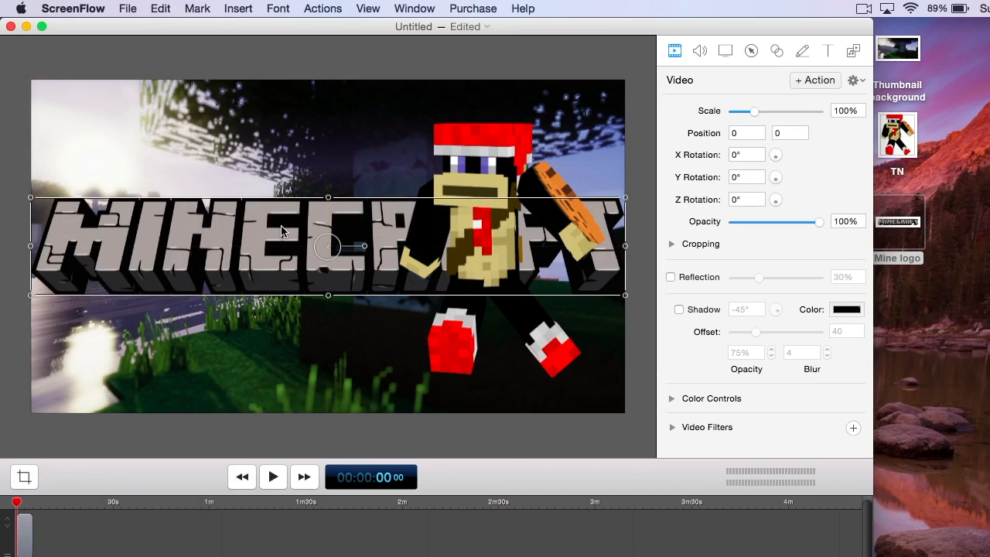
Move the Minecraft logo to the upper part of the canvas and enlarge it to span the full width behind the character
drag(294, 250, 249, 161)
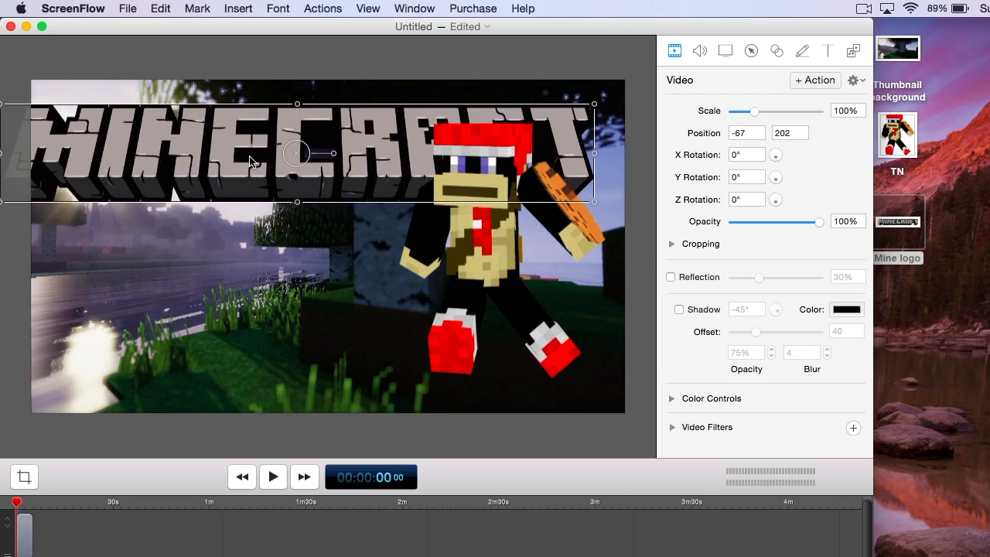
drag(593, 200, 663, 222)
drag(602, 181, 584, 164)
click(522, 277)
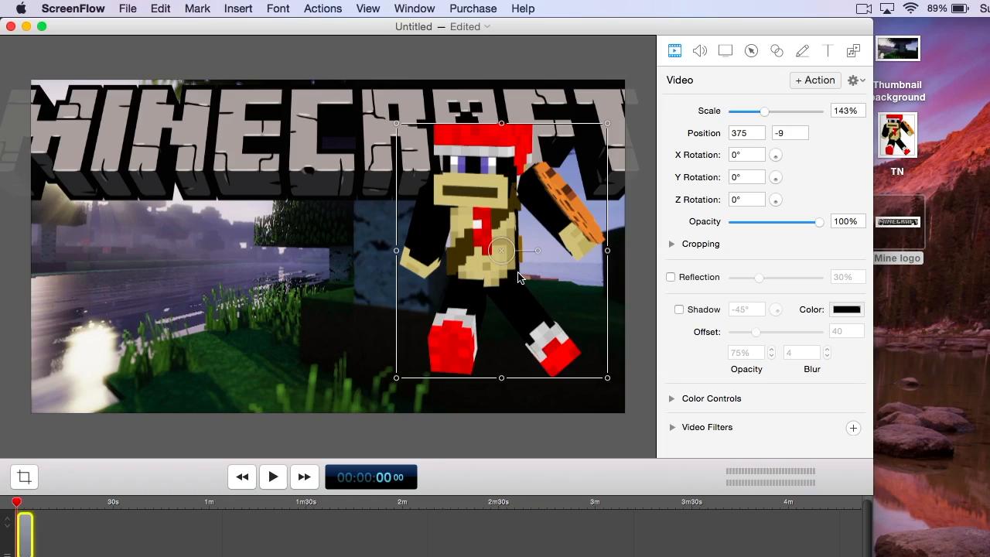
Switch to Safari, search Google for "cool text" and open the Cool Text: Logo and Graphics Generator site
click(421, 551)
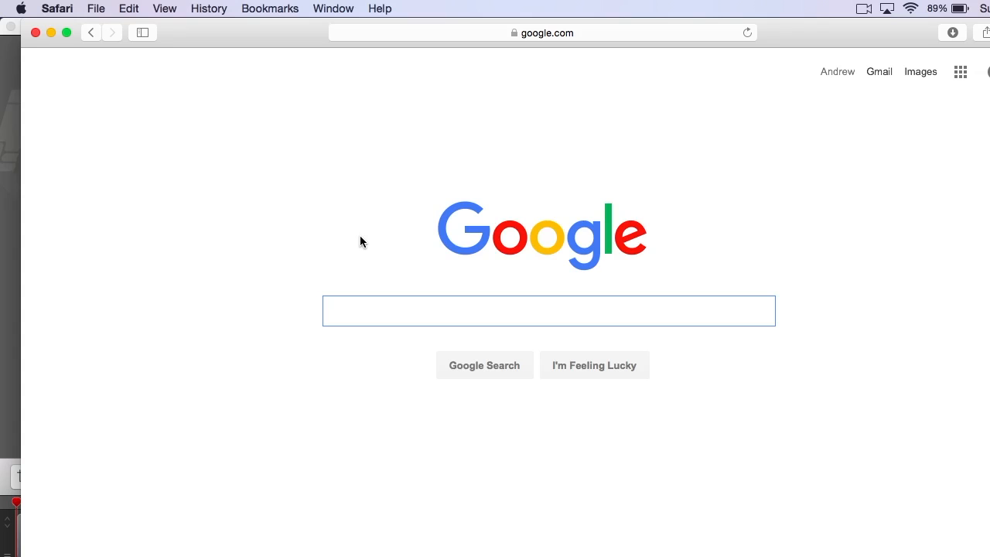
text(cool text)
key(Return)
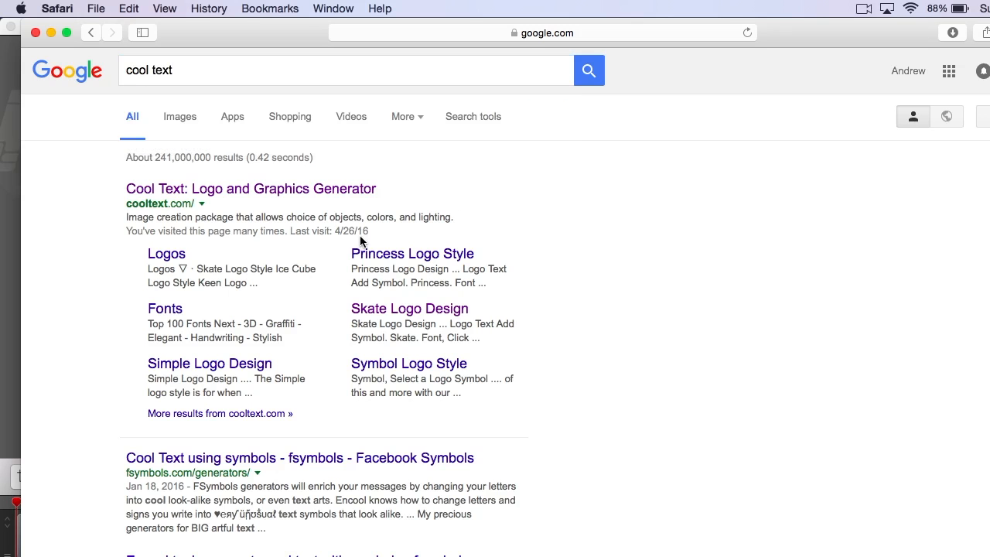
click(247, 191)
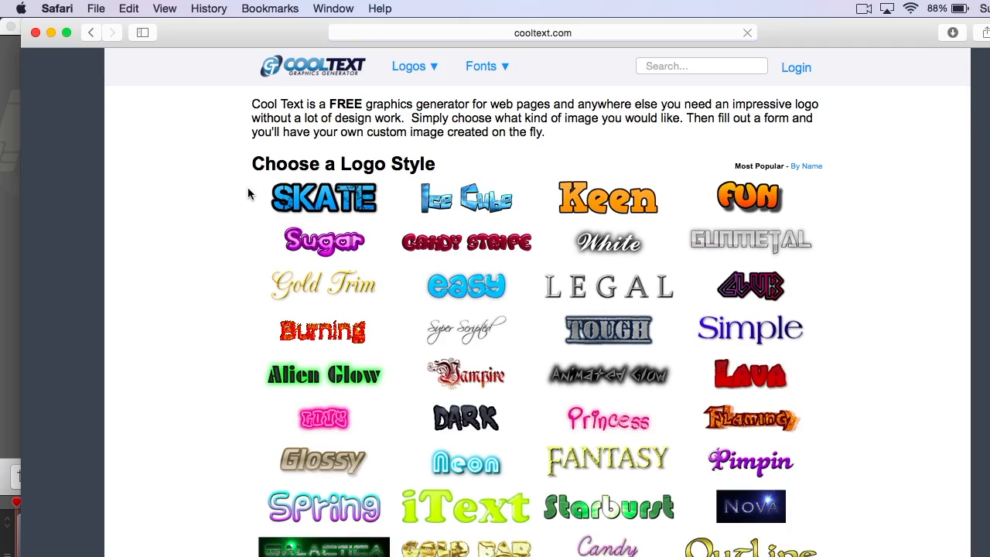
Browse the logo styles and choose the Studio 54 design
scroll(608, 389, down, 10)
scroll(608, 389, down, 5)
scroll(608, 389, up, 5)
scroll(608, 389, down, 5)
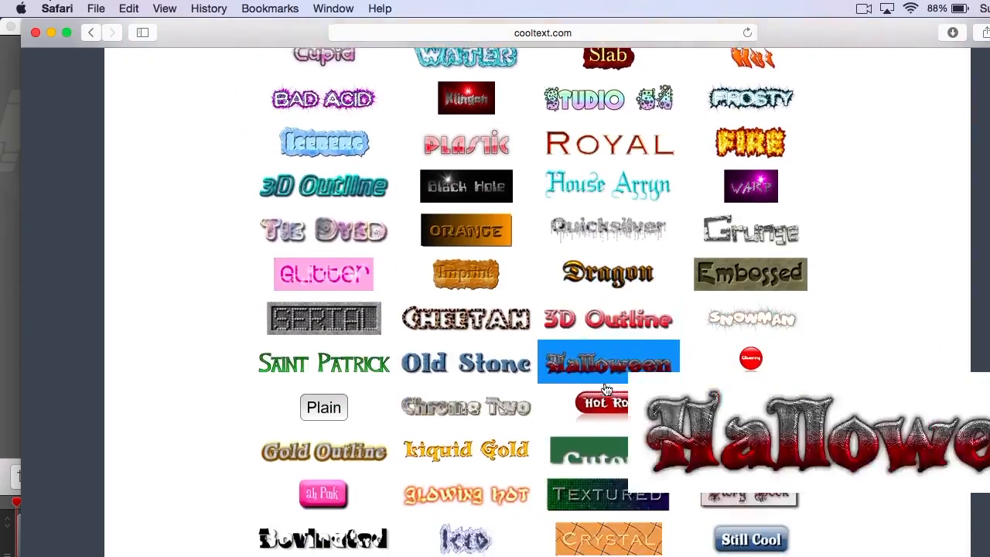
scroll(608, 389, up, 5)
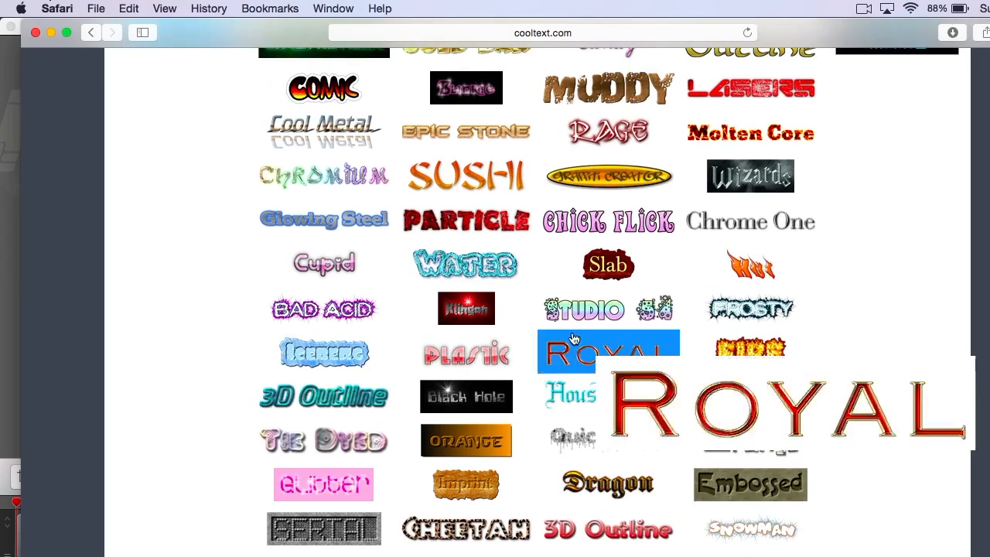
scroll(595, 341, up, 4)
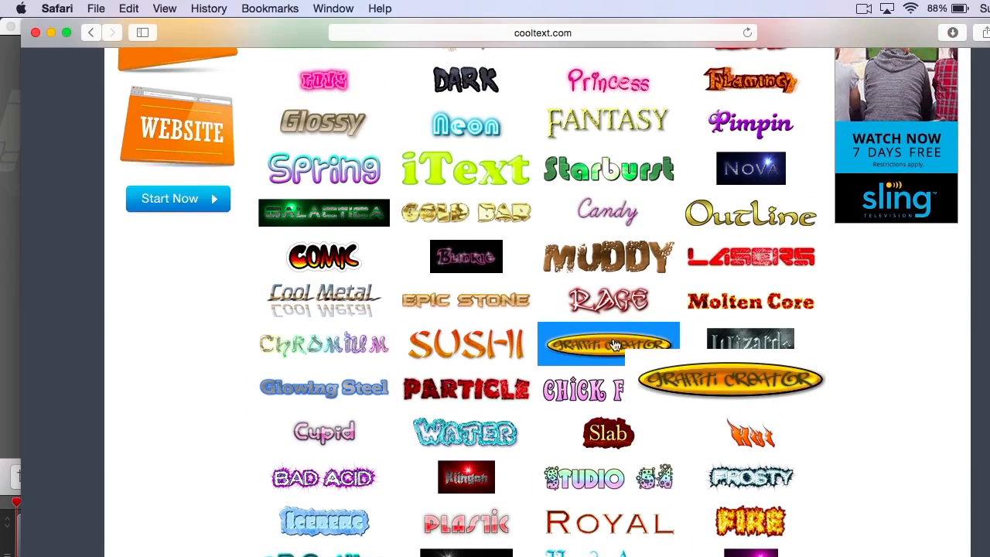
click(592, 484)
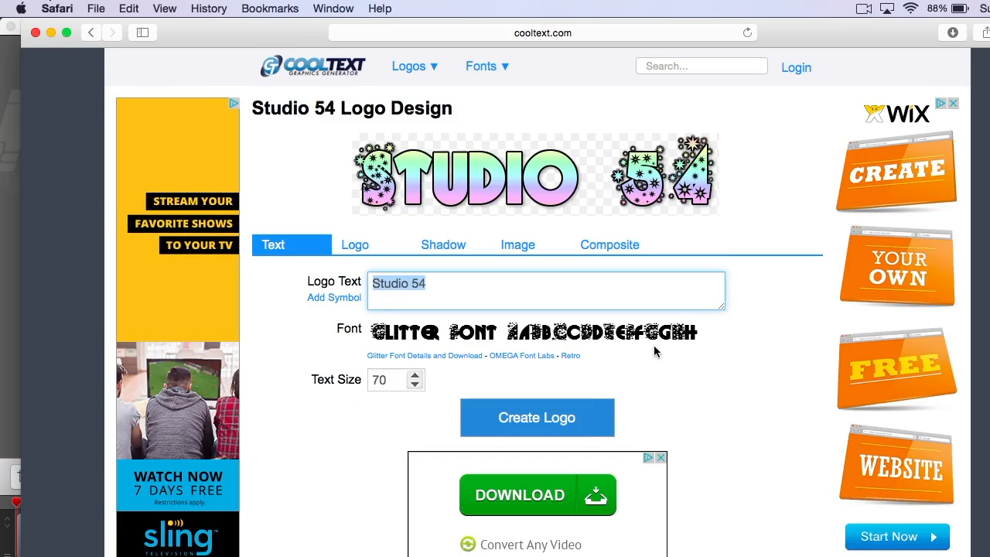
Set the logo text to "Thumbnail Tutorial" and refresh the preview
text(Thumbnail )
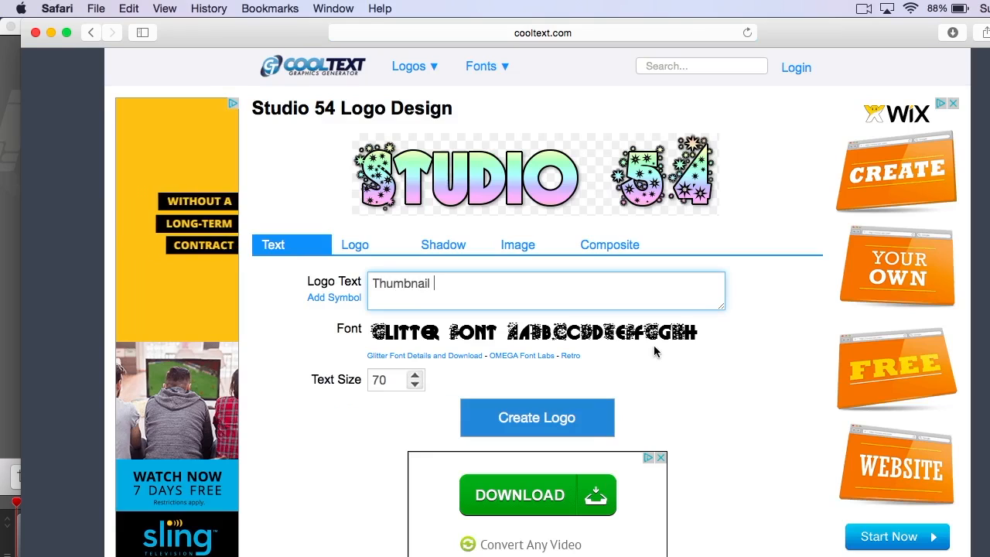
text(T)
text(utorial)
click(272, 248)
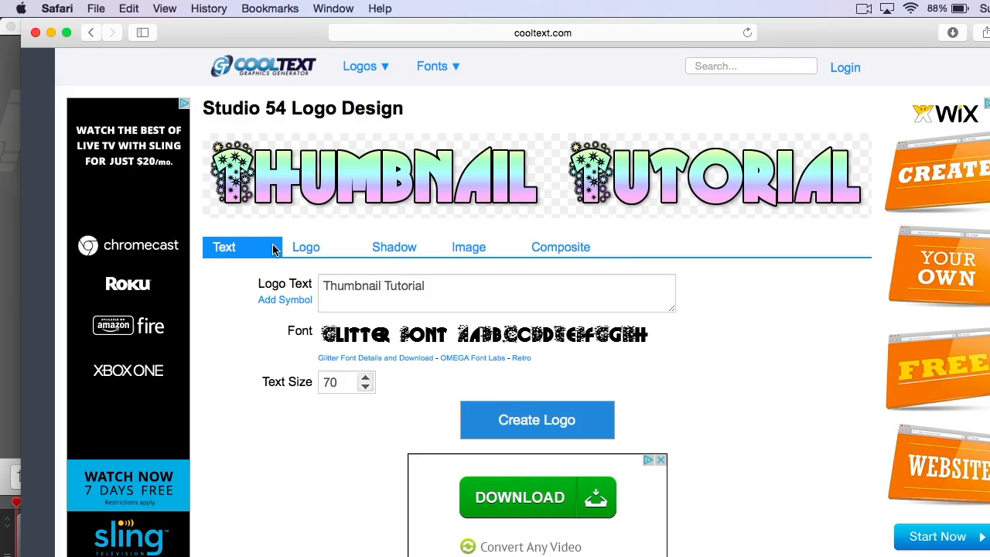
Browse the available gradients for the logo and apply Frost Blue 03
click(287, 247)
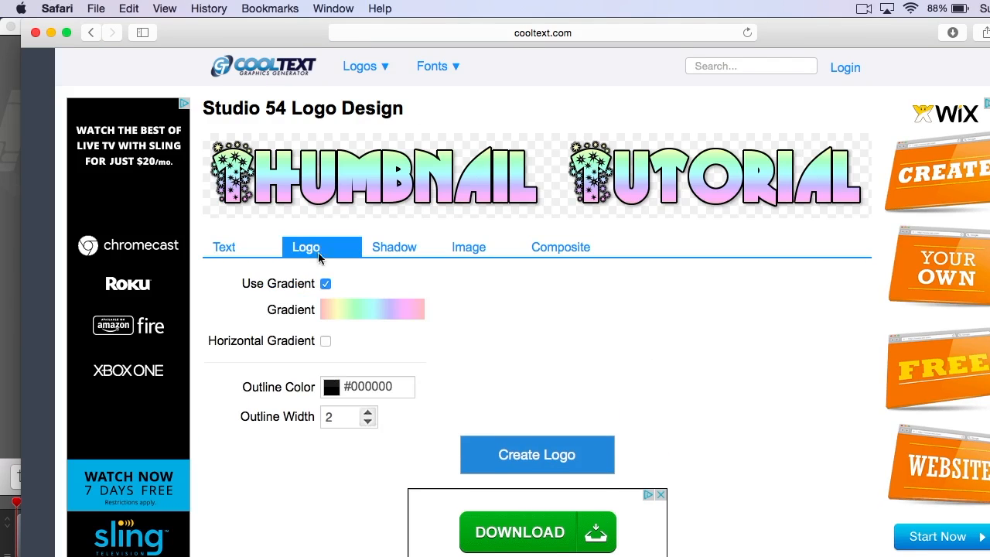
click(369, 311)
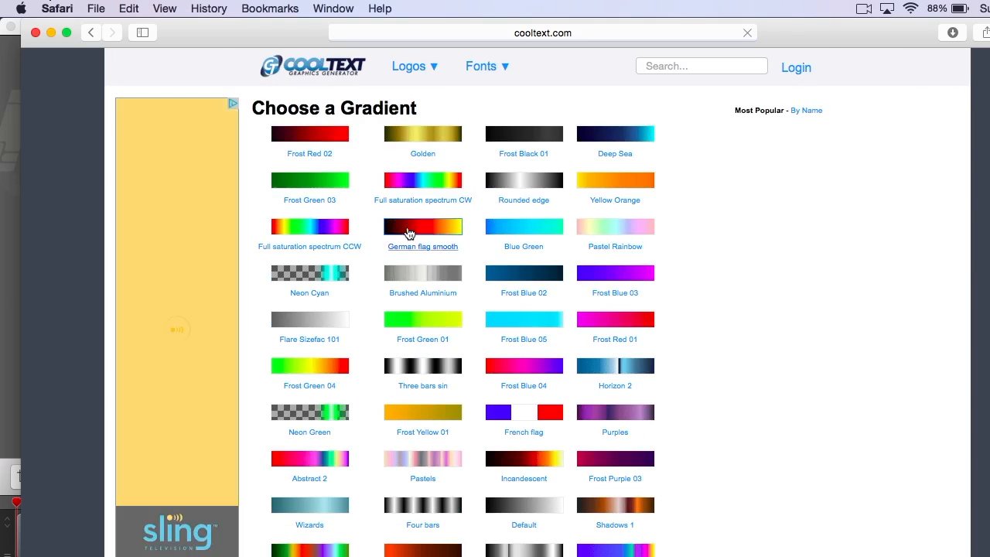
scroll(568, 430, down, 5)
scroll(567, 431, down, 3)
scroll(569, 425, down, 5)
scroll(570, 423, down, 9)
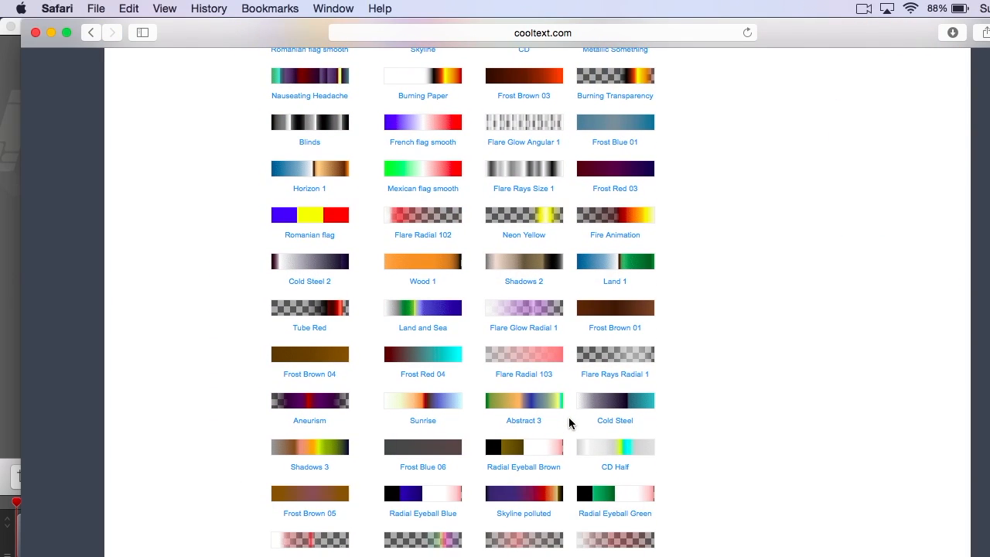
scroll(568, 423, down, 2)
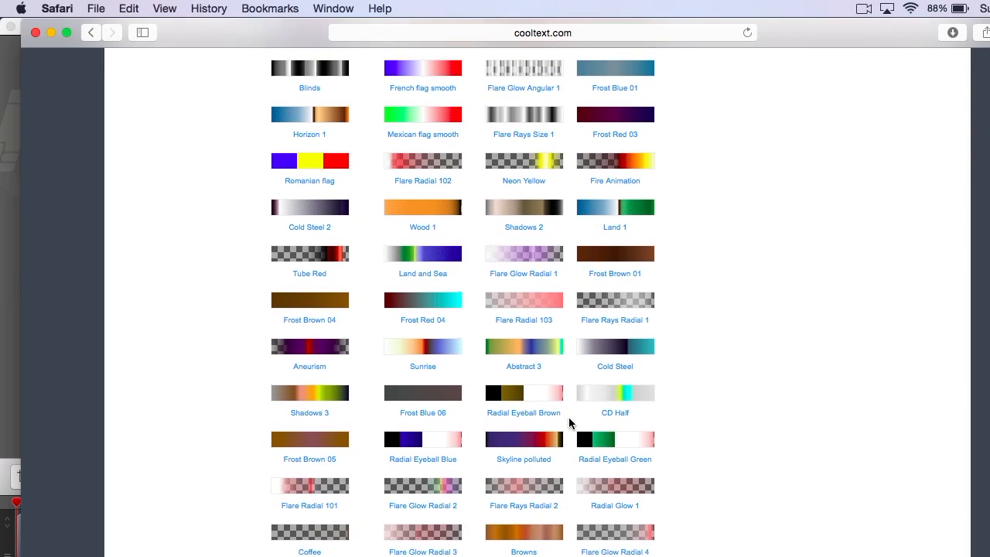
scroll(568, 423, up, 20)
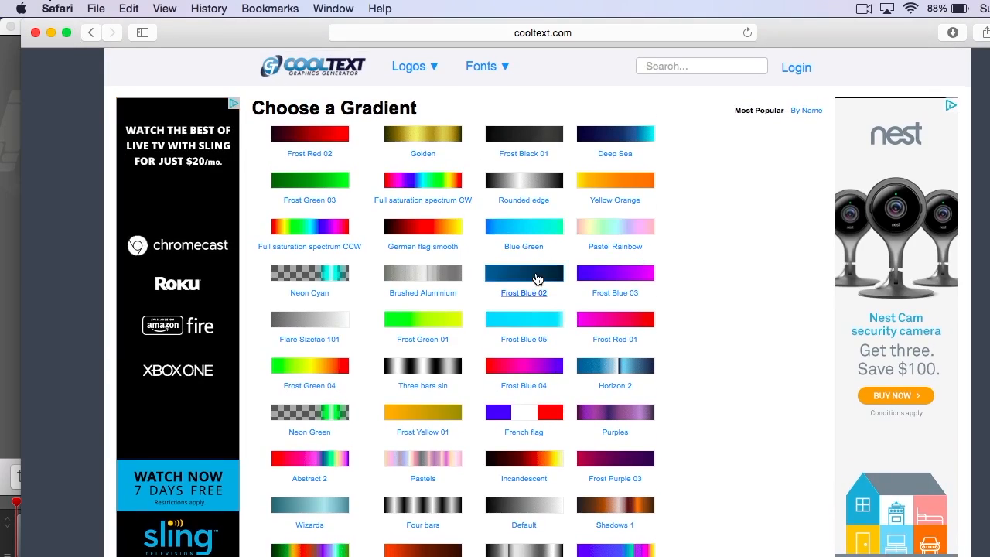
click(611, 269)
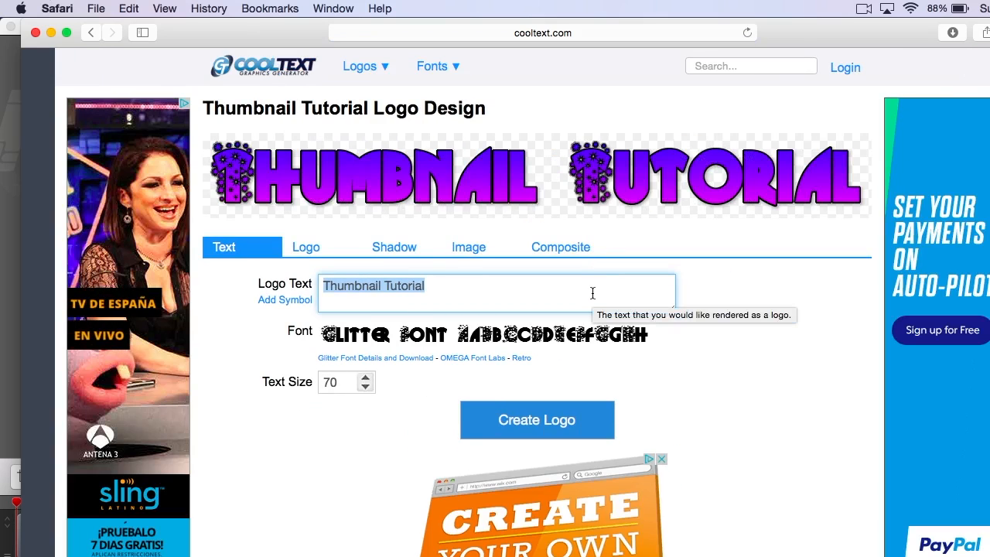
Split the logo text onto two lines, with "Thumbnail" above an indented "Tutorial"
double_click(421, 287)
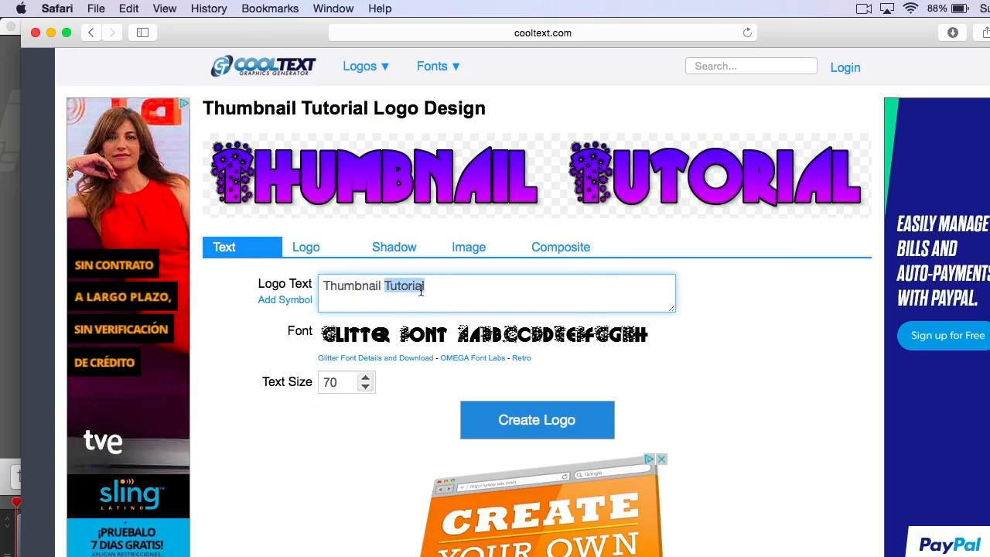
click(421, 290)
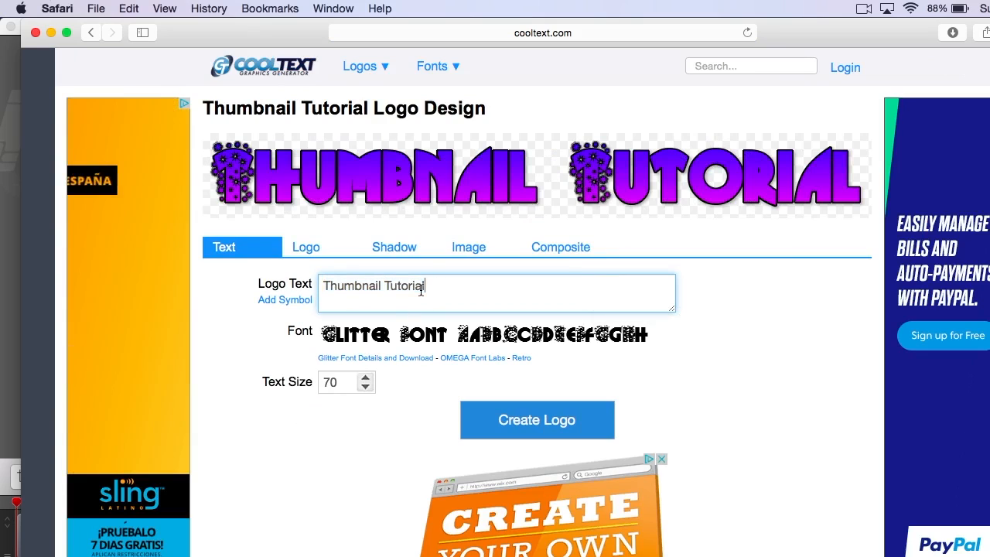
key(BackSpace)
key(BackSpace)
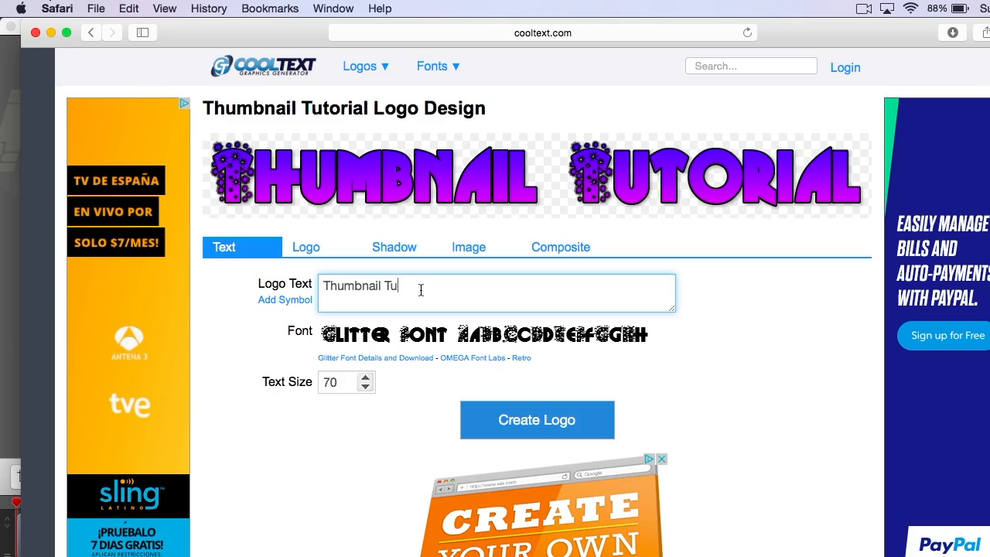
key(BackSpace)
key(BackSpace)
key(Return)
text(Tuto)
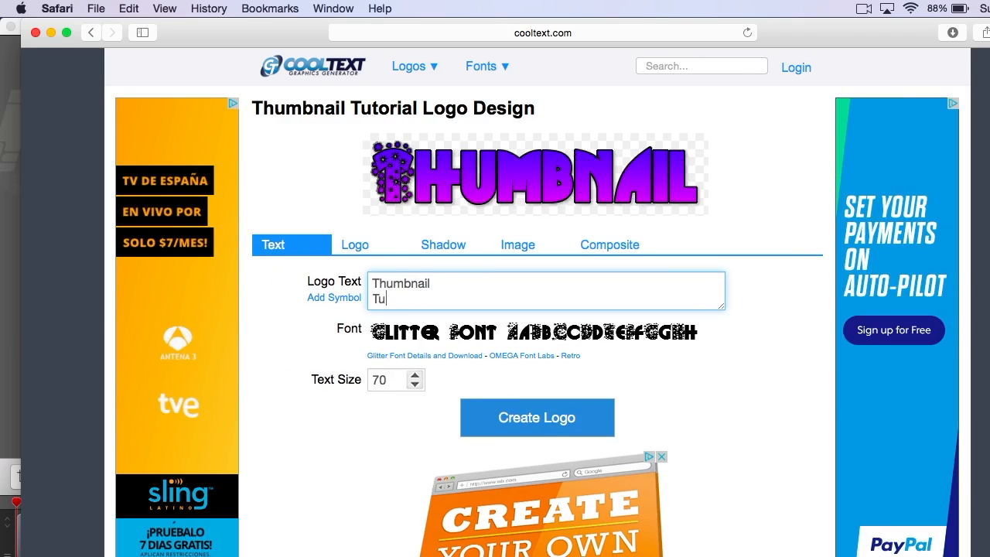
text(rial)
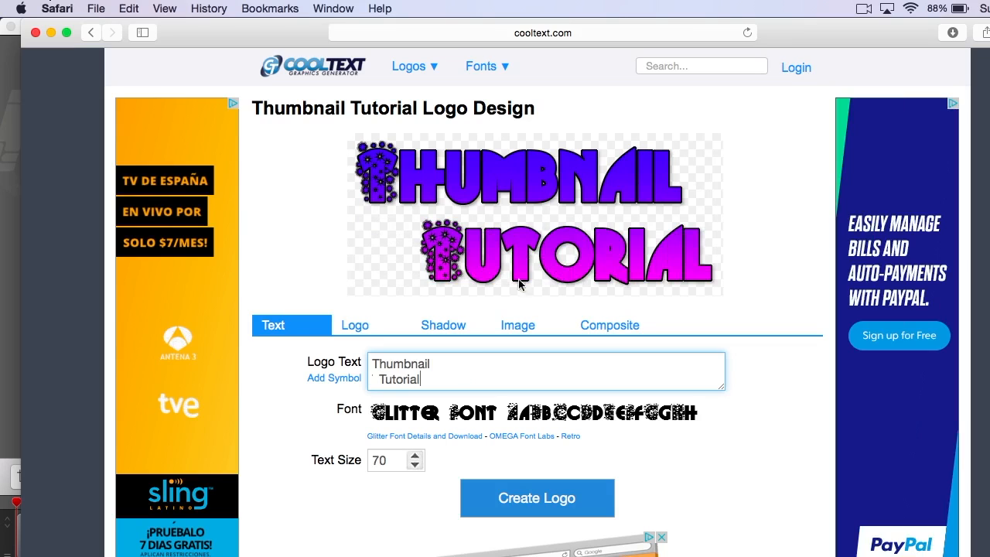
Save the logo preview image to the Desktop as "TN tut"
right_click(562, 206)
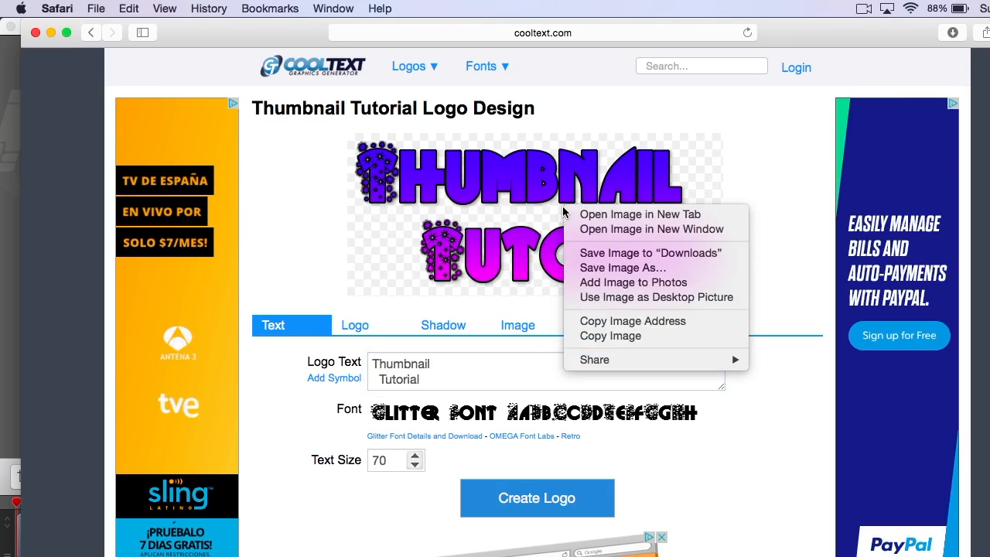
click(626, 269)
text(TN tut)
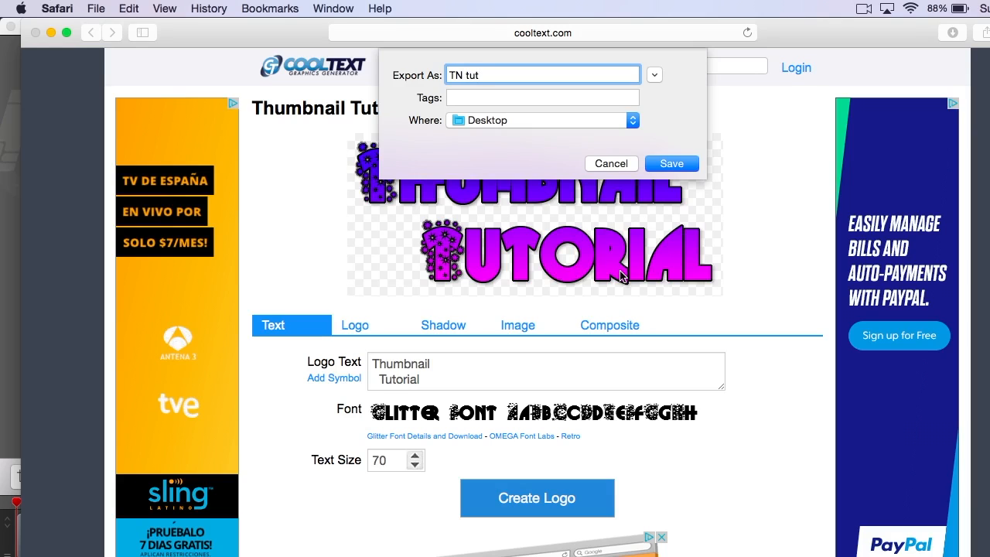
click(666, 163)
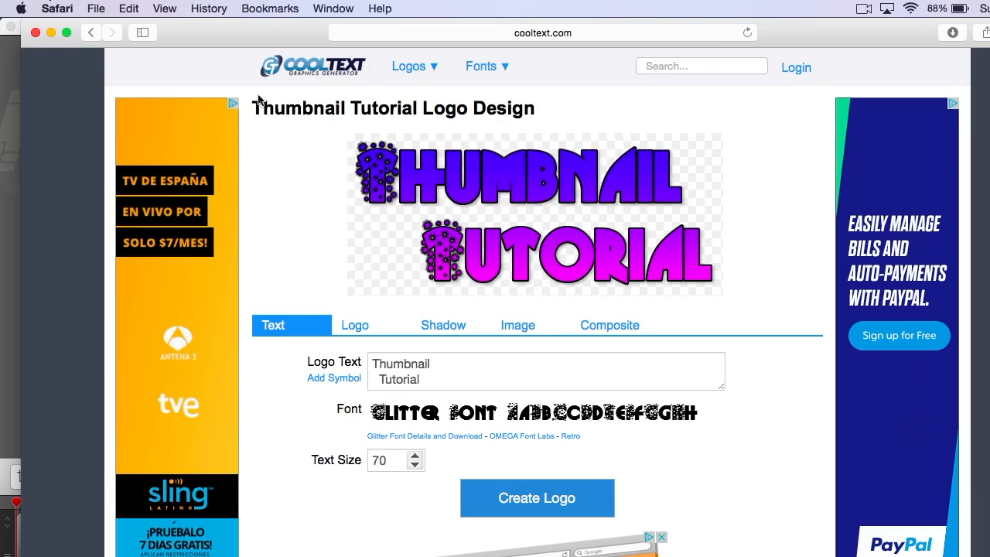
Minimize Safari, add the TN tut image to the ScreenFlow timeline and move its clip to the start, above the other clips
click(52, 32)
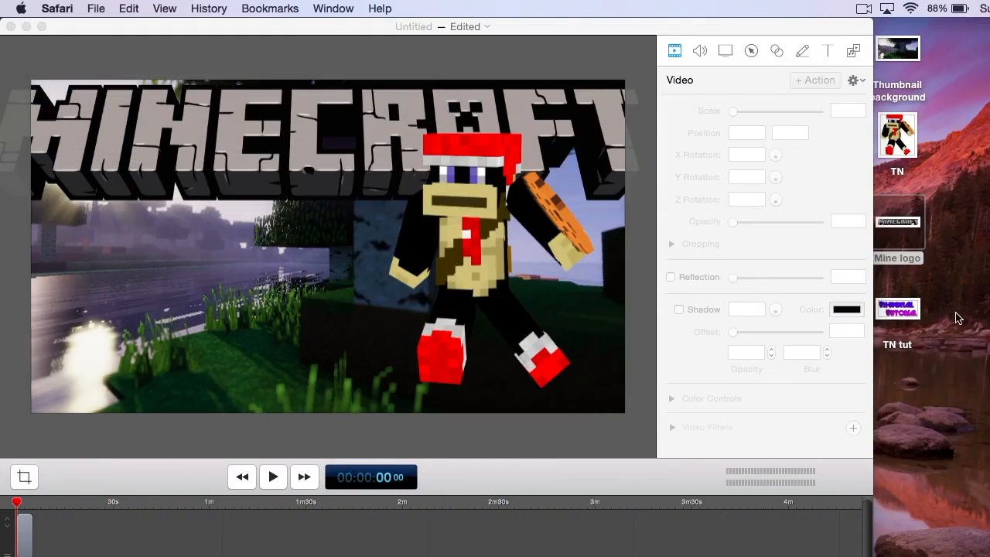
click(902, 307)
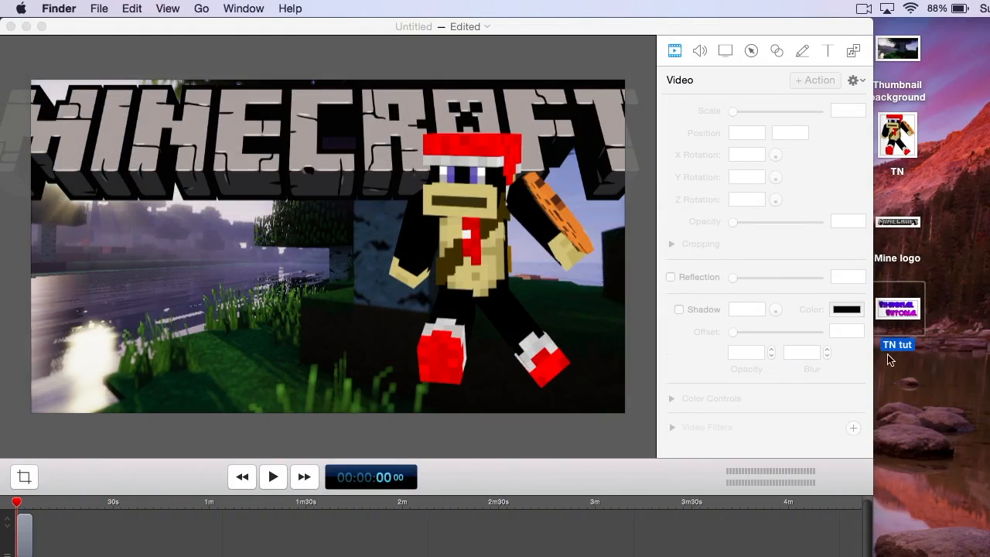
drag(897, 310, 99, 532)
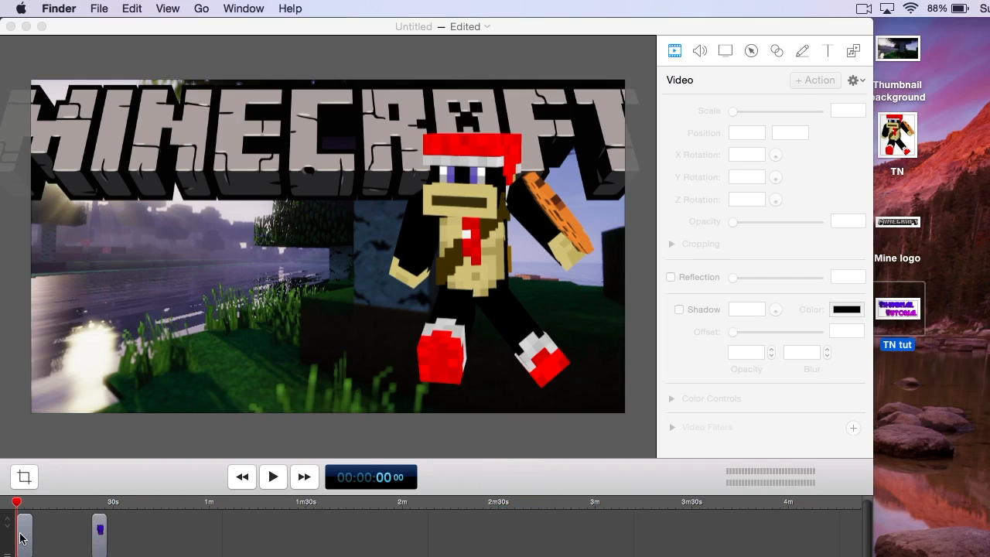
click(27, 535)
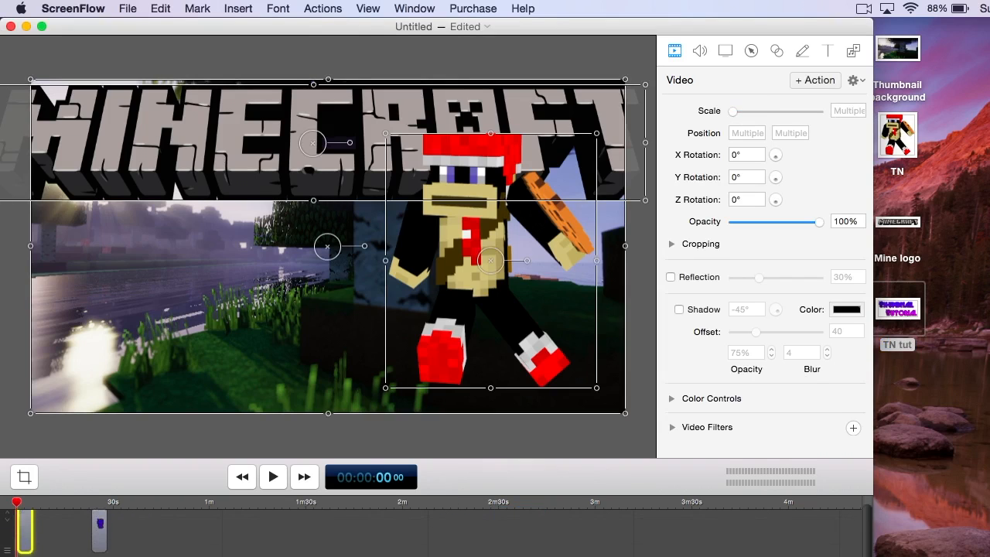
click(98, 532)
drag(96, 528, 23, 529)
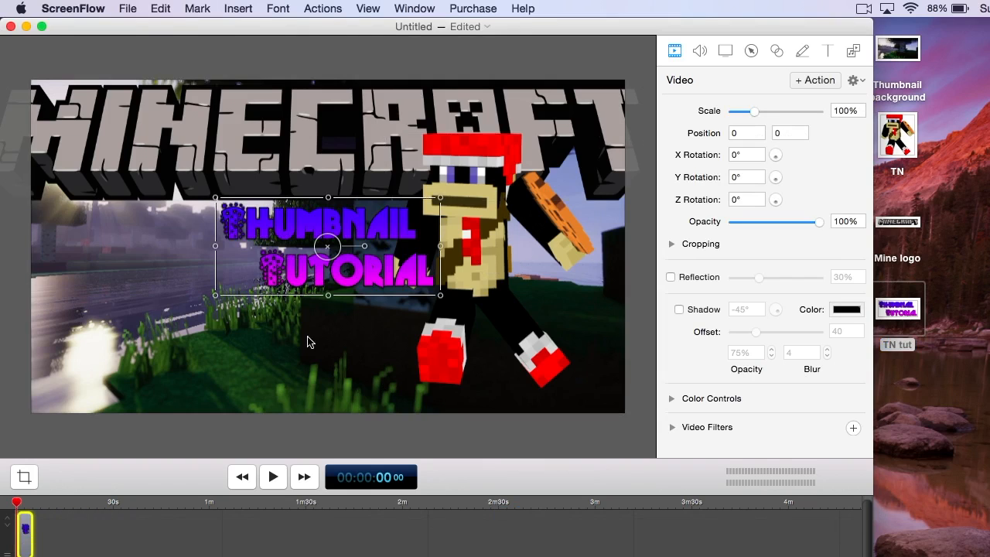
Enlarge the Thumbnail Tutorial title and place it below the Minecraft logo, beside the character
drag(440, 294, 610, 375)
drag(536, 323, 346, 344)
click(410, 531)
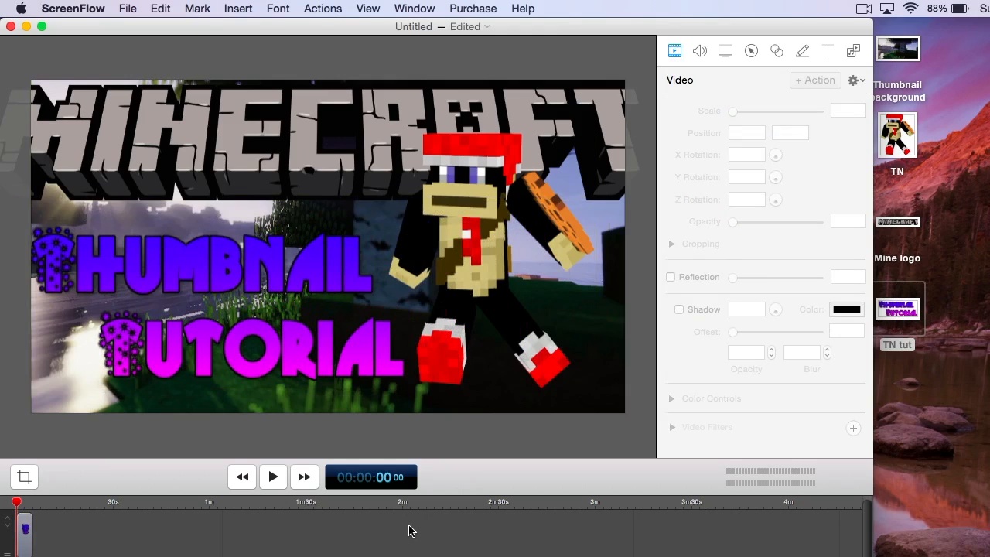
mouse_move(364, 331)
mouse_down()
mouse_move(379, 344)
mouse_move(369, 338)
mouse_up()
click(525, 444)
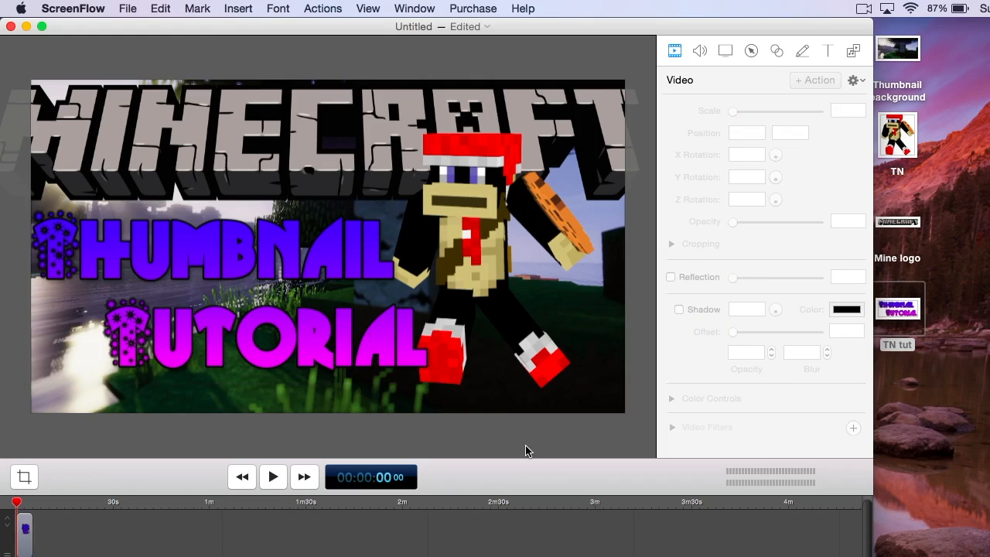
Open the Thumbnails folder on the desktop, find the particle effect images and preview Ashes PE
drag(512, 37, 567, 28)
click(39, 307)
double_click(39, 307)
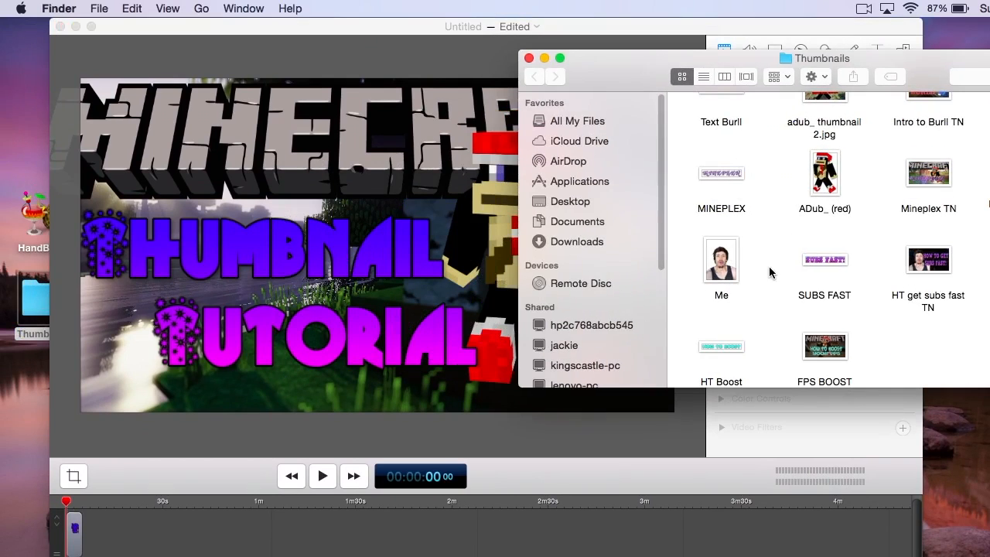
scroll(850, 255, up, 10)
scroll(935, 235, up, 15)
scroll(936, 234, up, 10)
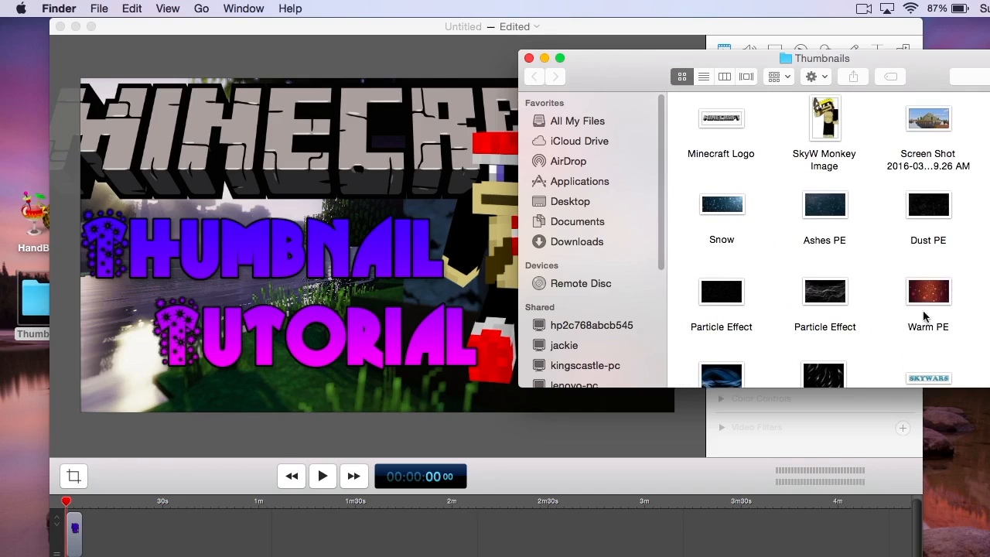
click(930, 296)
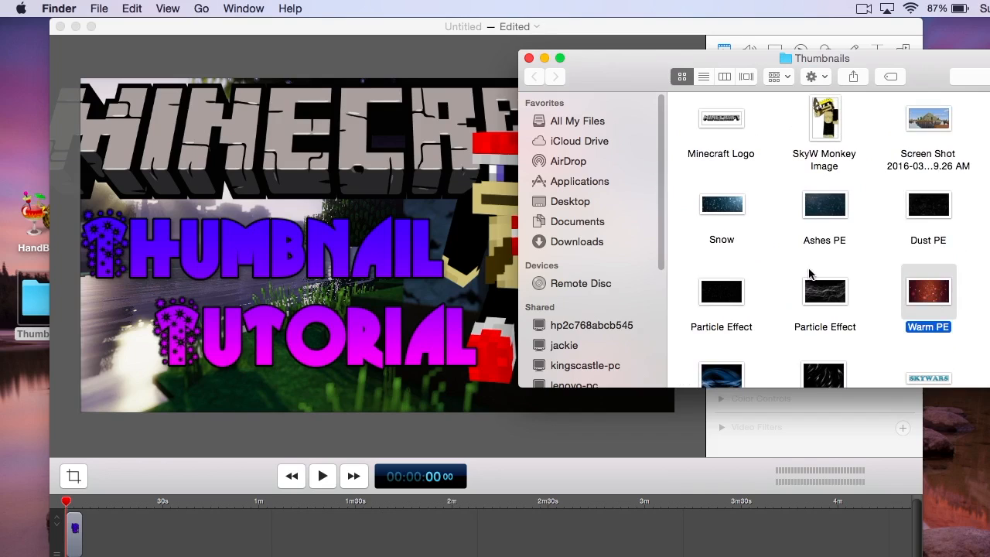
scroll(823, 254, up, 1)
click(838, 214)
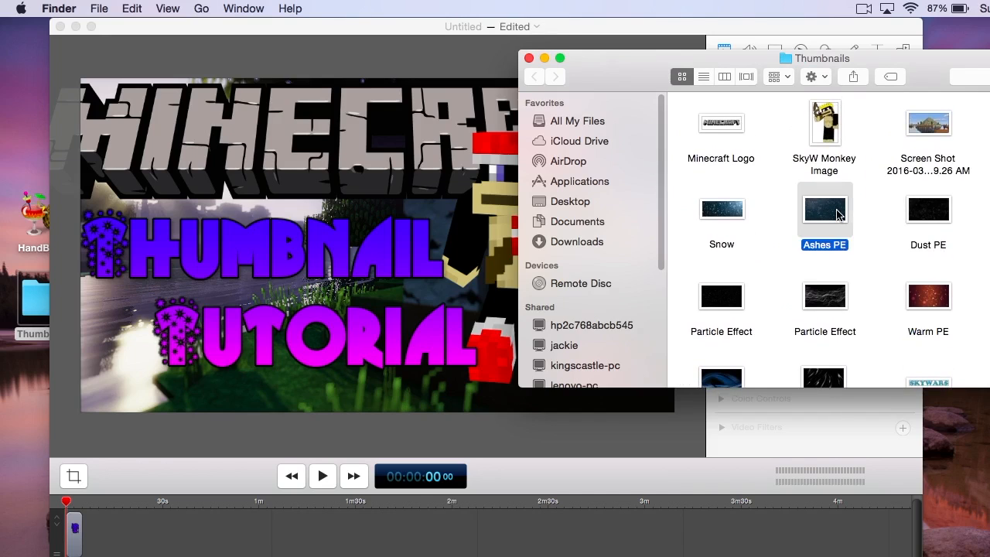
double_click(838, 214)
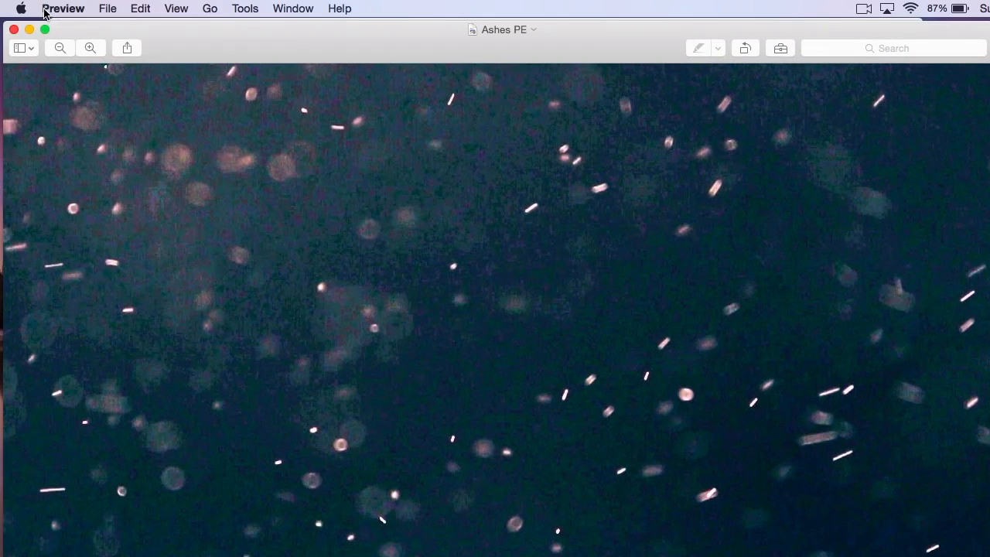
click(14, 30)
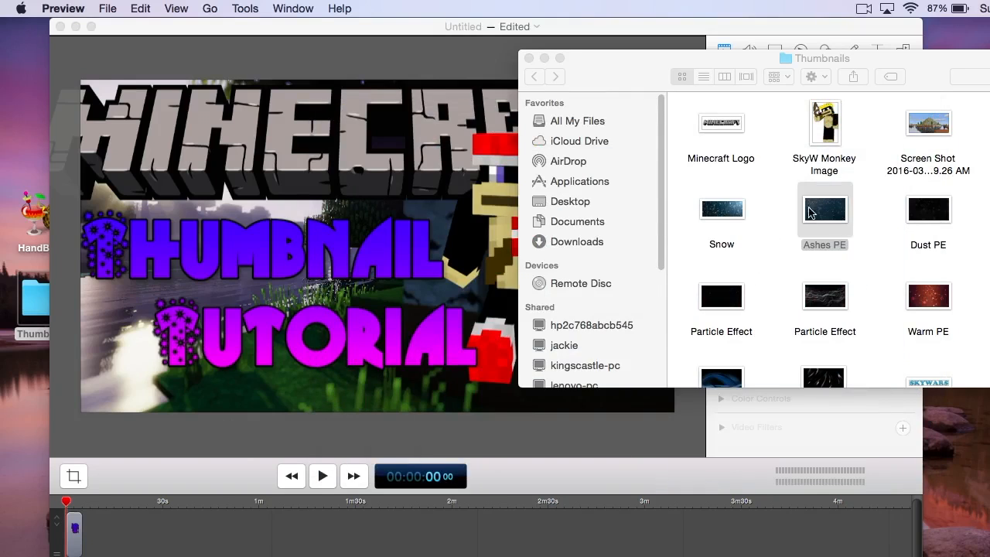
Add the Ashes PE image to the ScreenFlow timeline and move its clip to the start, on top of the other layers
drag(837, 203, 51, 555)
scroll(110, 526, down, 3)
scroll(81, 533, up, 5)
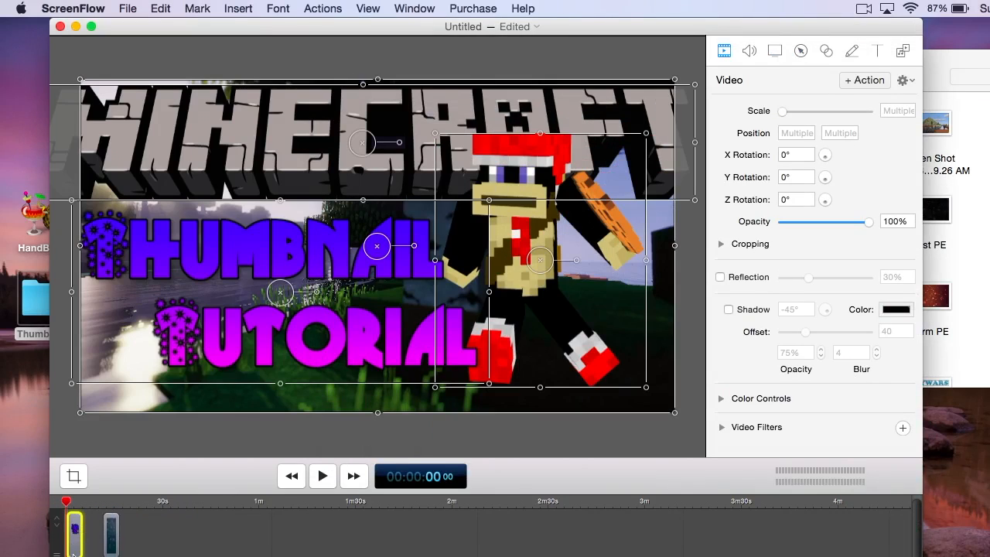
click(110, 532)
double_click(110, 533)
drag(110, 534, 75, 532)
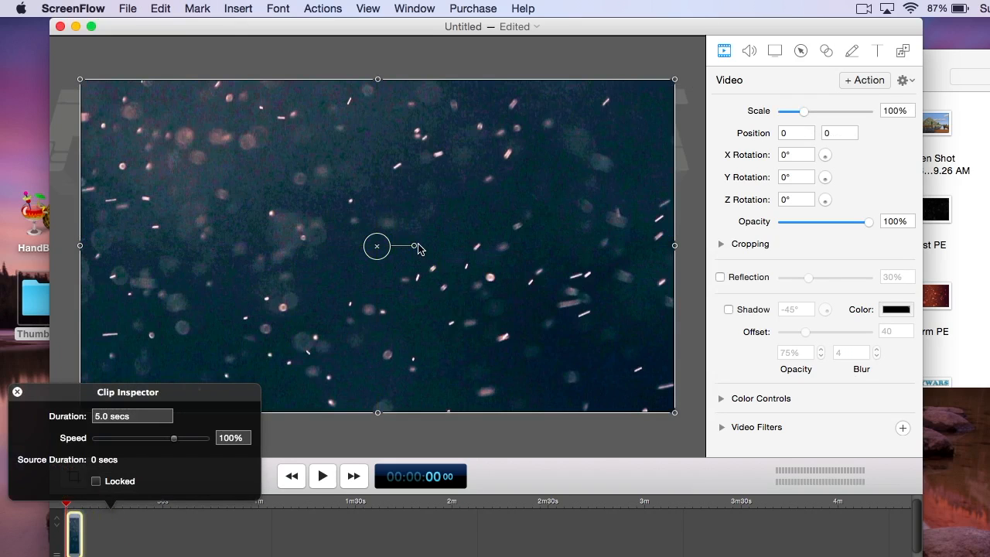
Rotate the Ashes PE overlay 180° about Z and set its opacity to 25%
drag(413, 247, 260, 245)
click(232, 547)
click(549, 280)
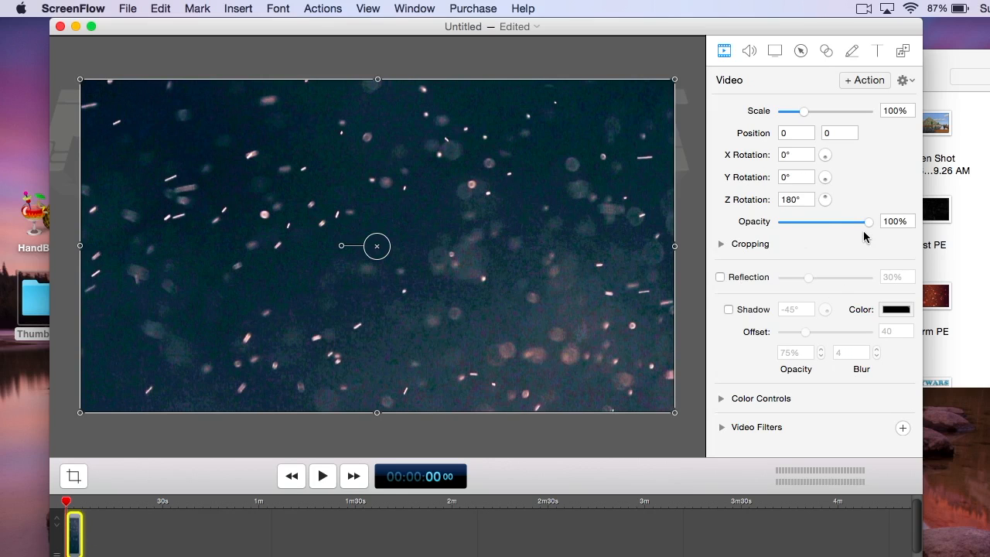
drag(868, 222, 803, 226)
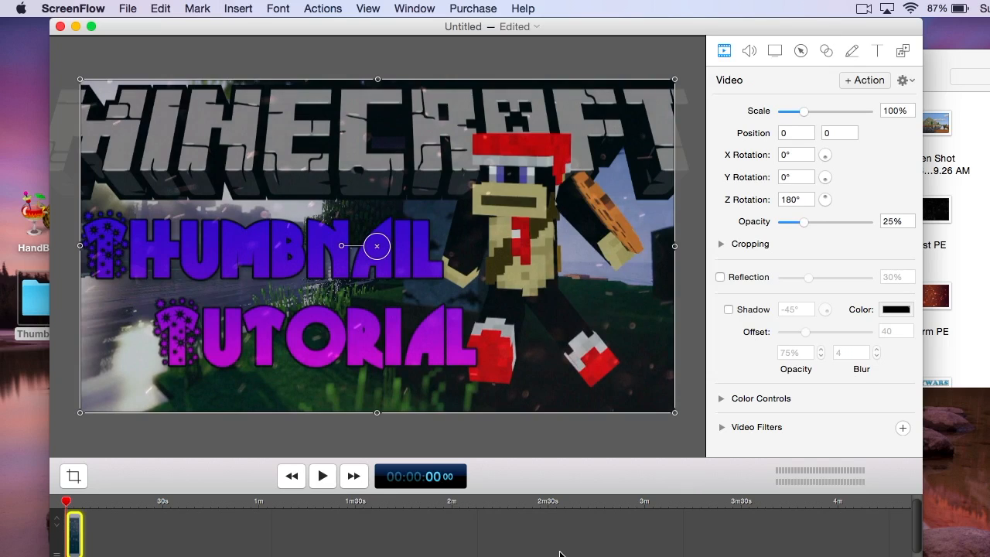
click(232, 532)
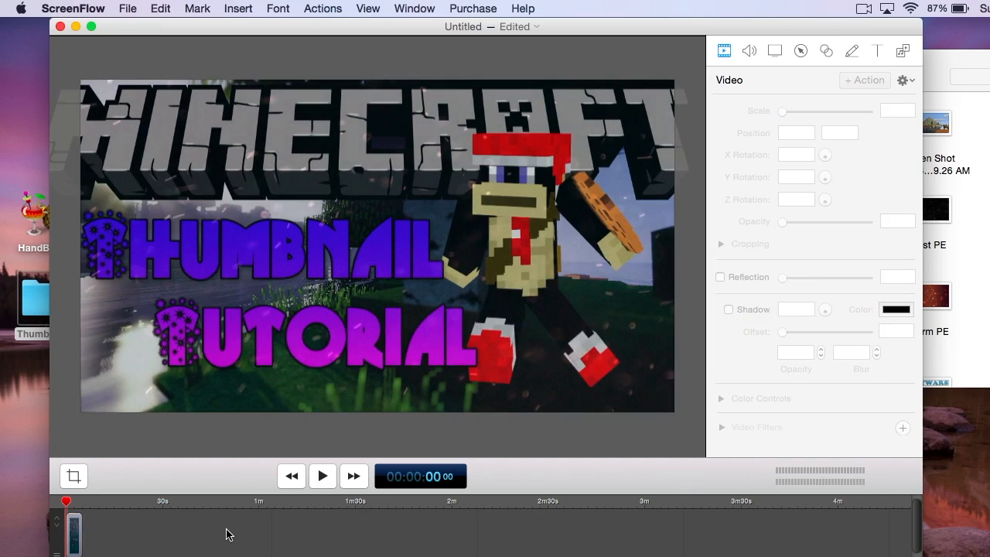
Save the project to the Desktop as "TN"
click(125, 8)
click(181, 133)
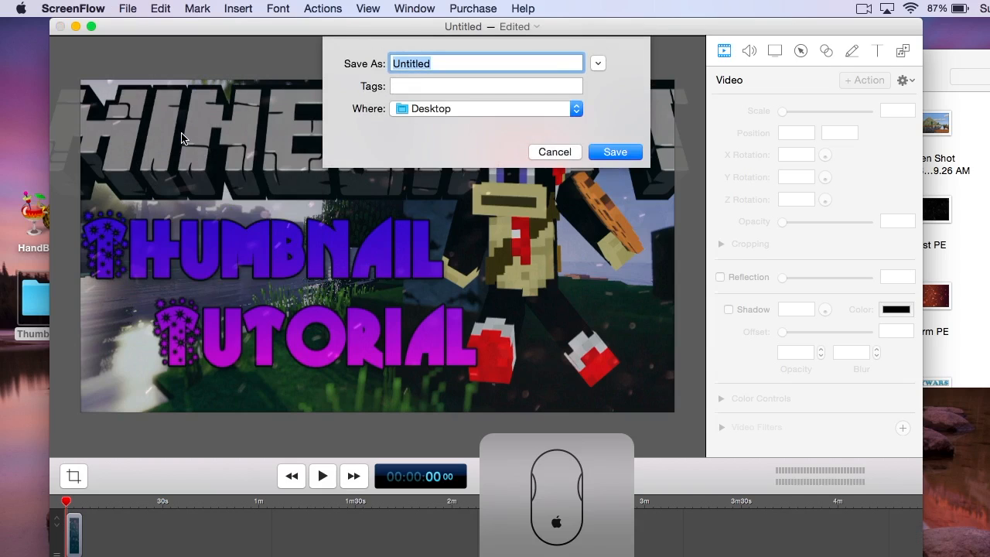
text(TN)
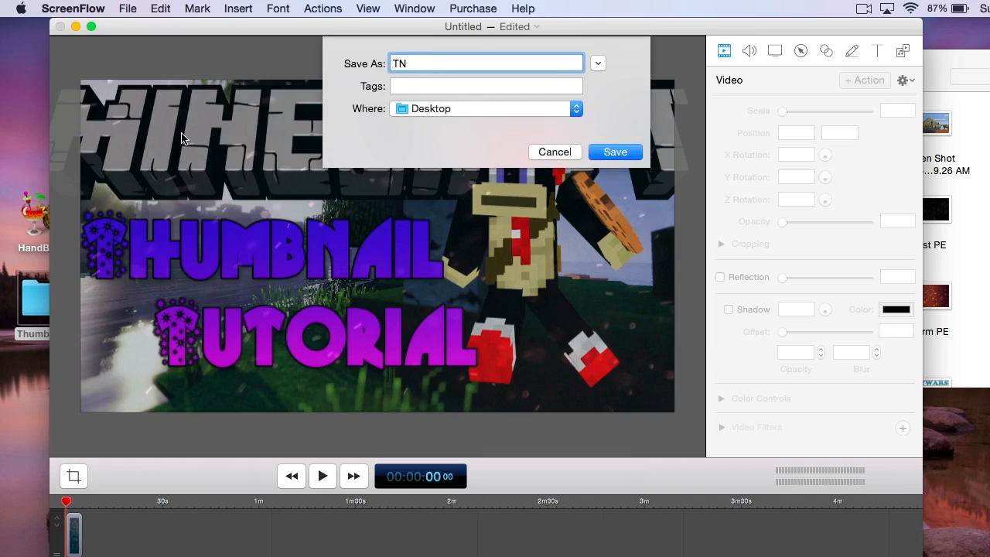
click(619, 154)
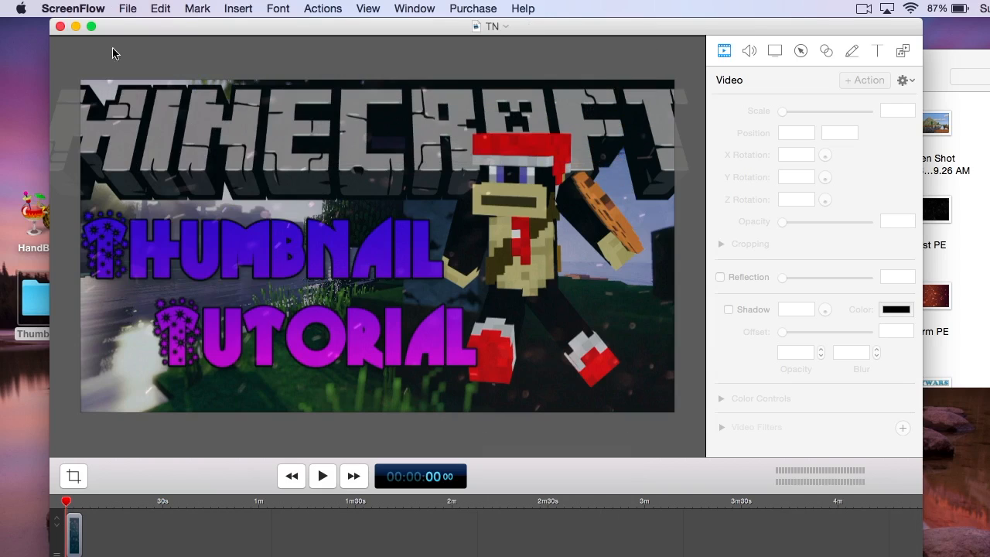
Close the project and the Thumbnails folder, and move the saved TN project file to an open area of the desktop
click(60, 27)
click(528, 58)
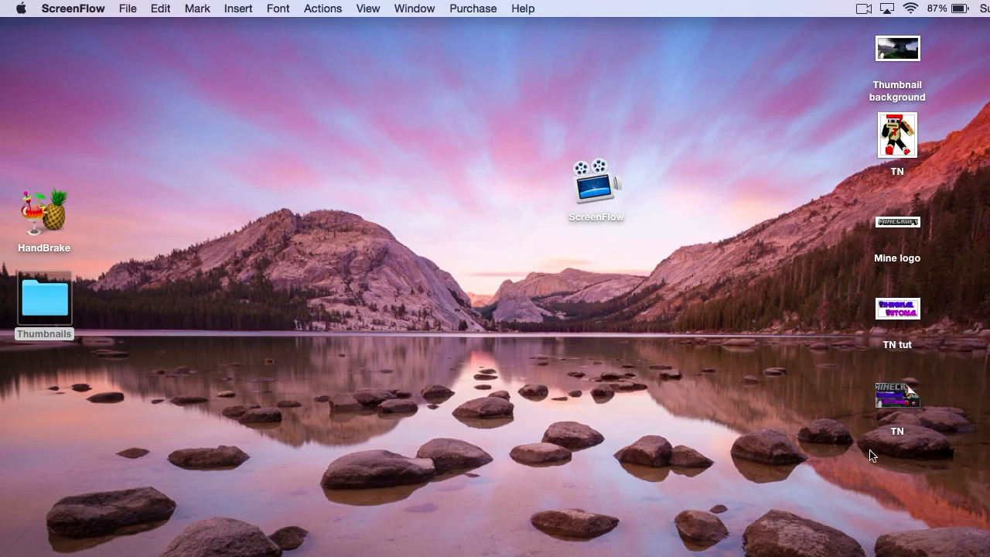
drag(907, 396, 713, 386)
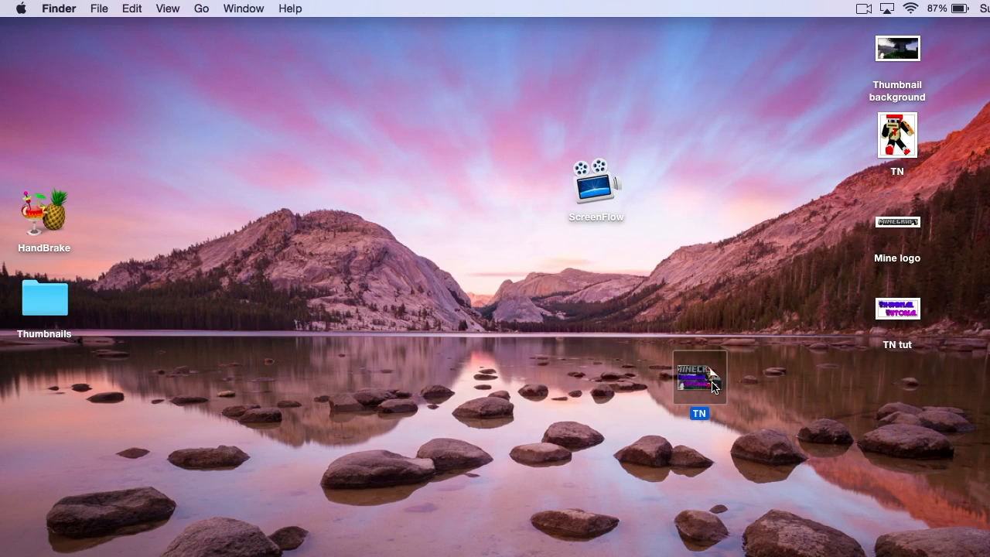
Open the TN project file from the desktop with the Preview application, chosen from the Applications folder
right_click(713, 387)
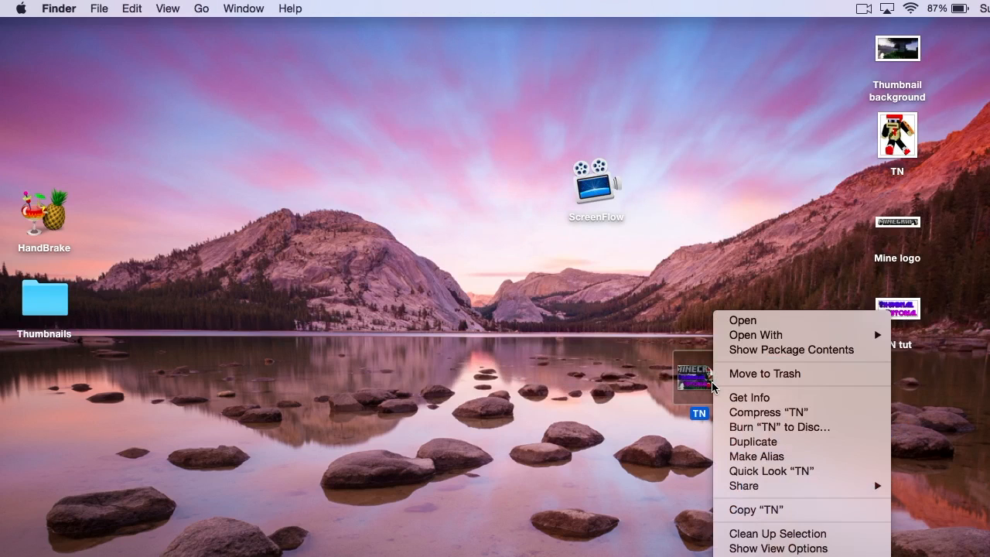
mouse_move(766, 339)
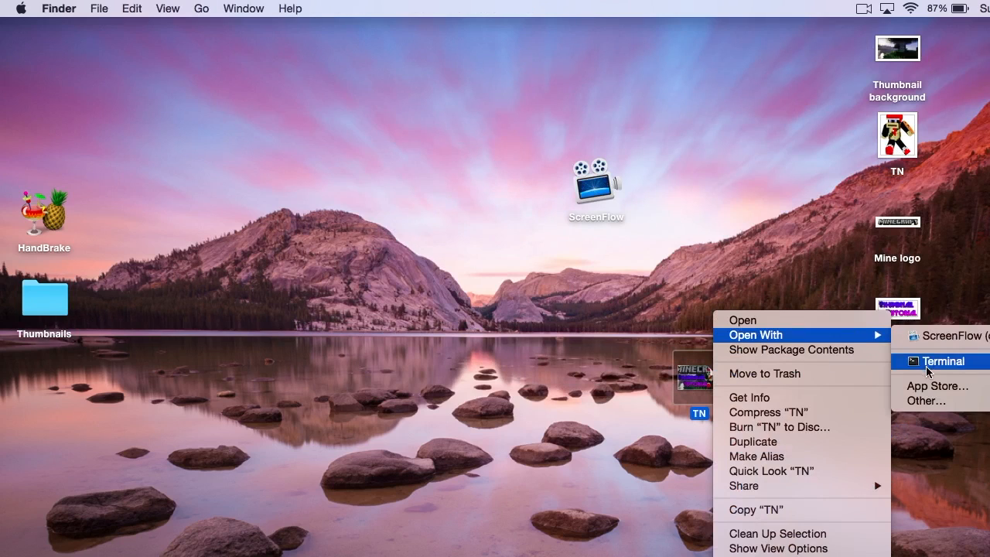
click(934, 401)
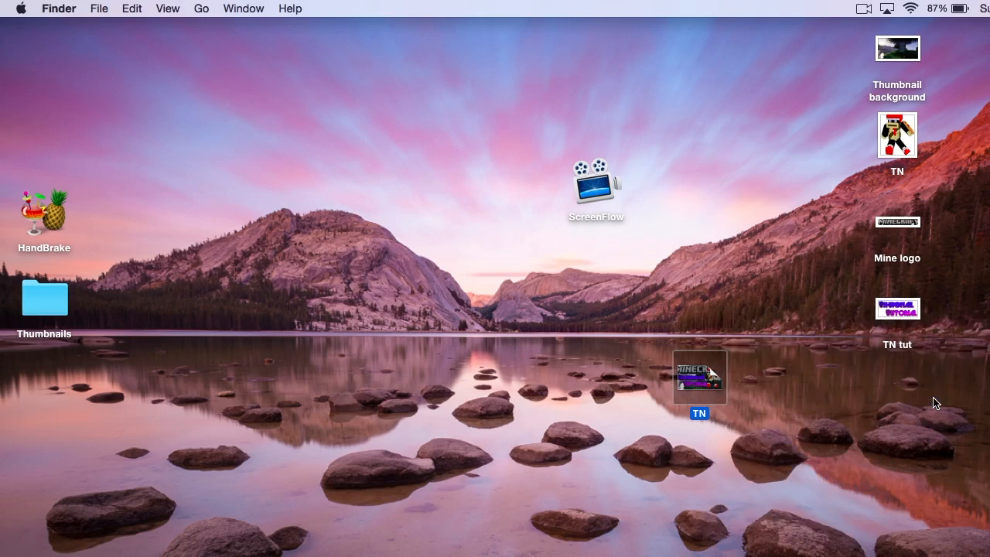
scroll(491, 263, down, 10)
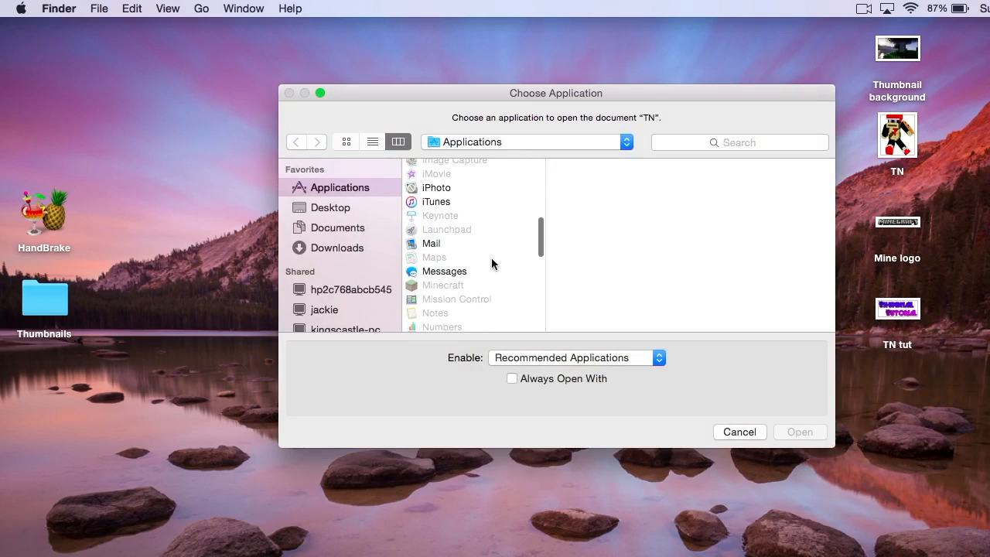
click(448, 272)
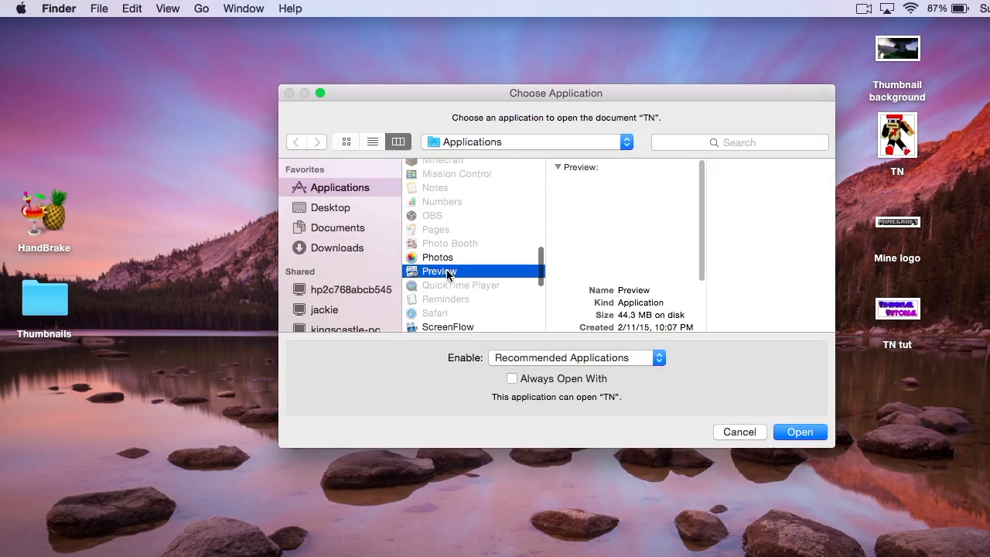
key(Return)
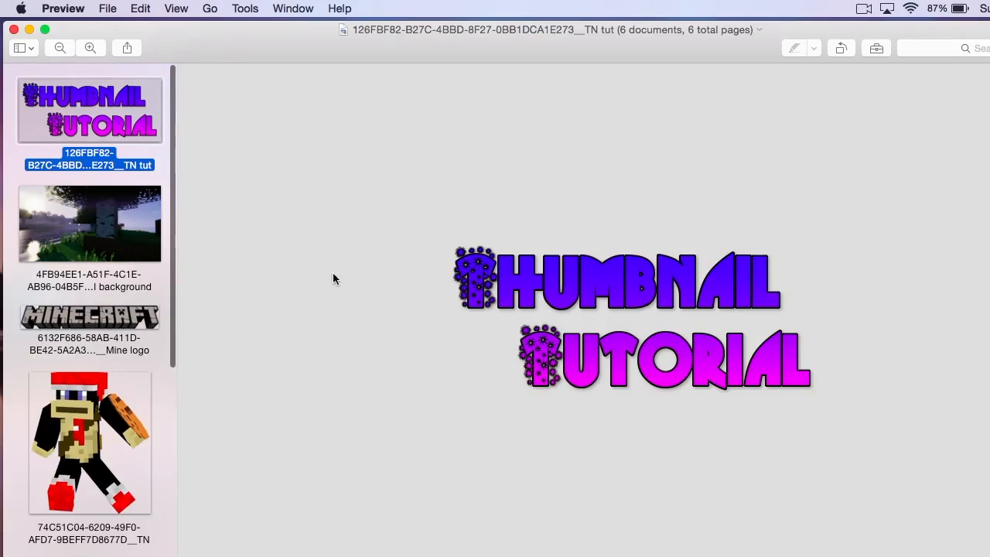
Display thumbnail.jpg, the finished composite, from the images contained in the TN project
scroll(137, 385, down, 5)
click(137, 385)
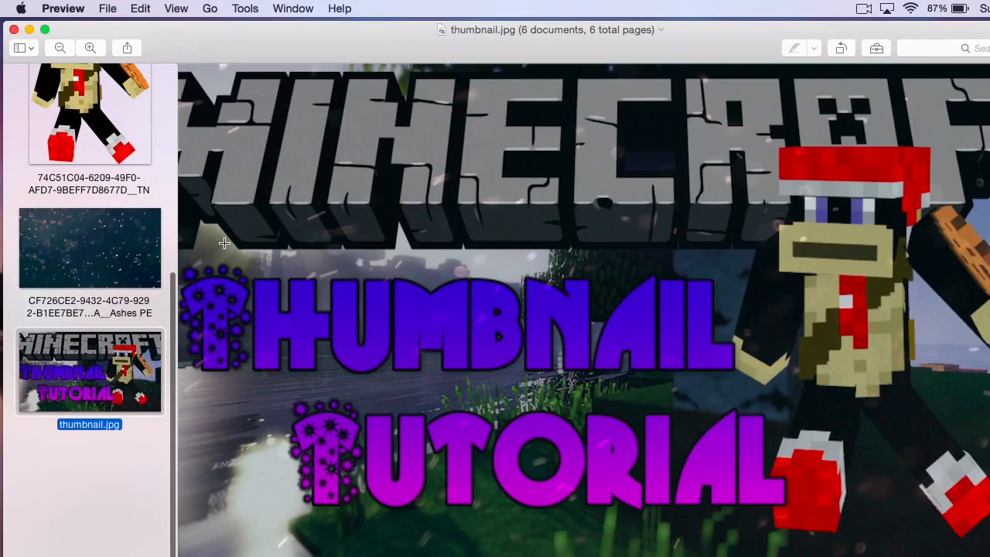
scroll(154, 200, up, 5)
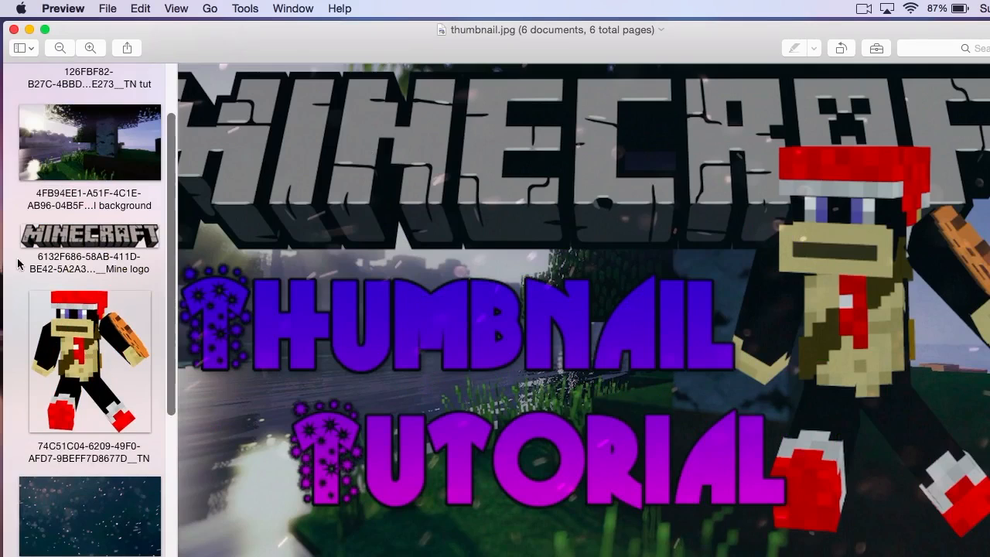
scroll(124, 417, down, 5)
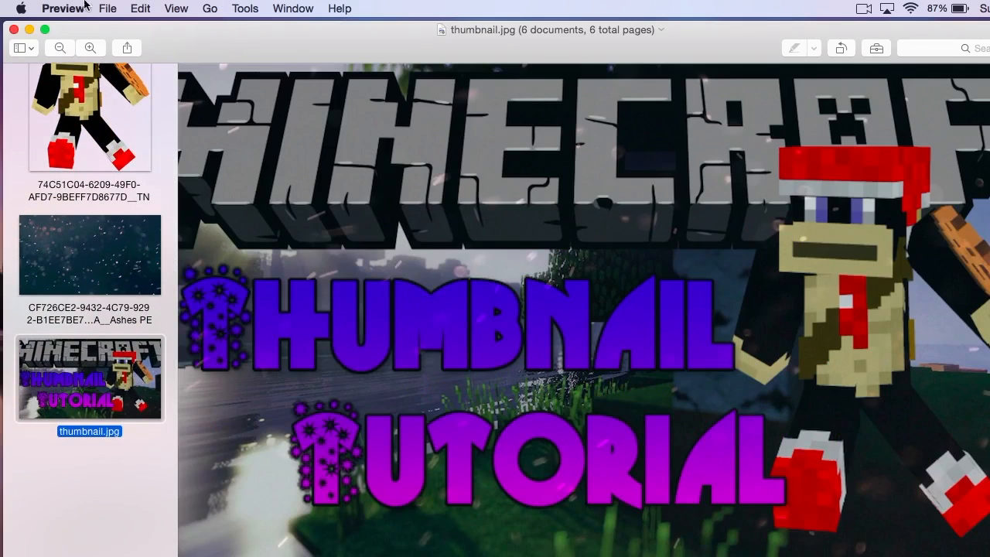
Take a screen shot from a selection that covers the whole displayed thumbnail image
click(108, 9)
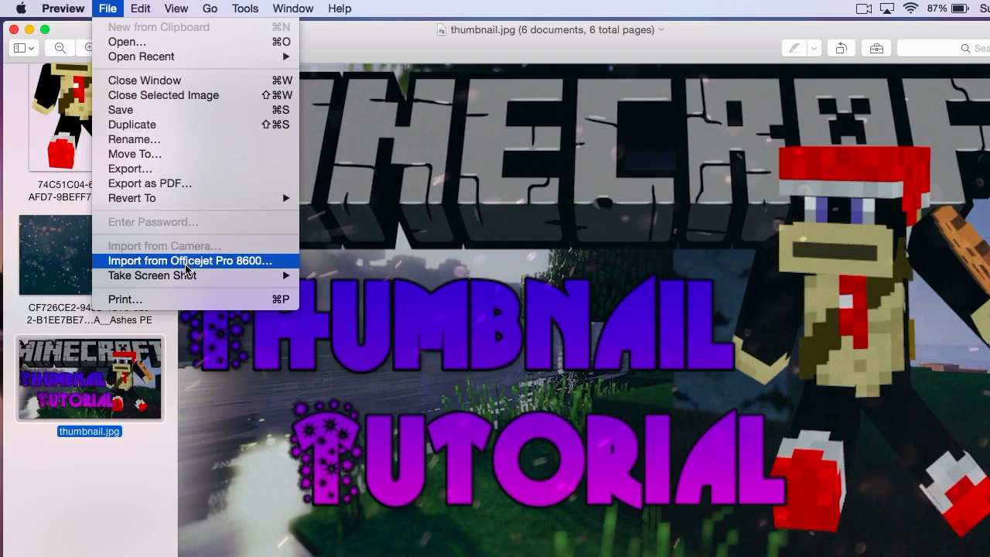
mouse_move(199, 275)
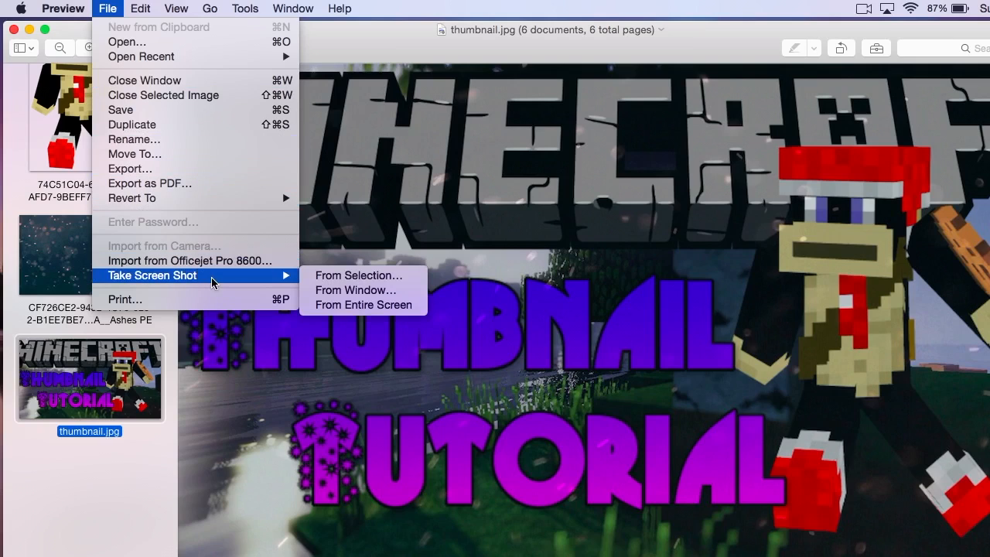
click(358, 276)
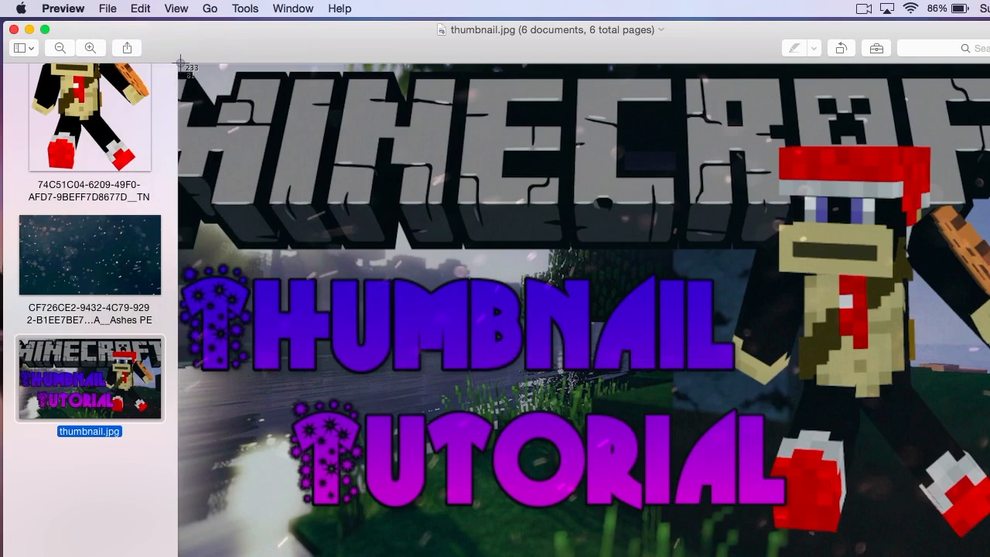
drag(178, 64, 684, 379)
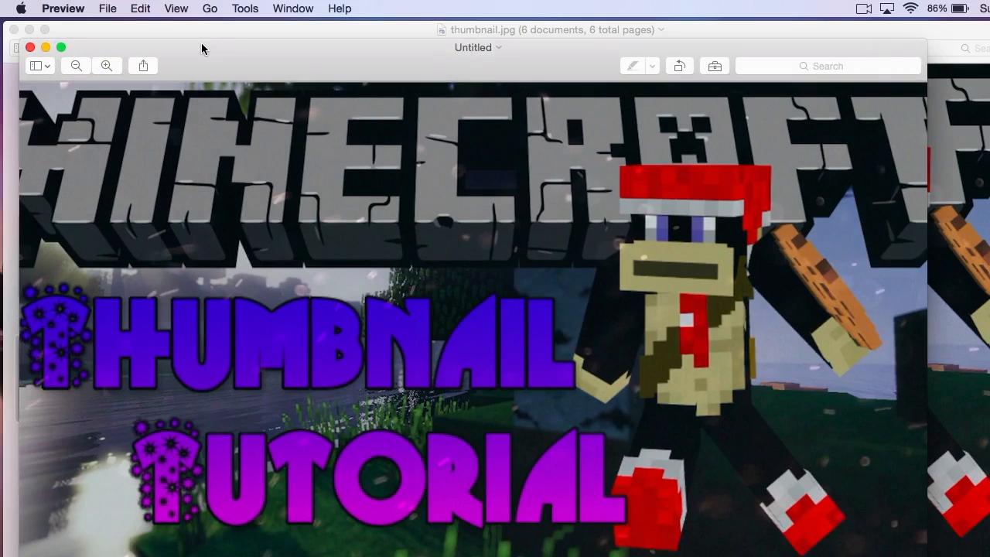
Save the untitled screen shot as an image file named "Tut TN"
click(110, 9)
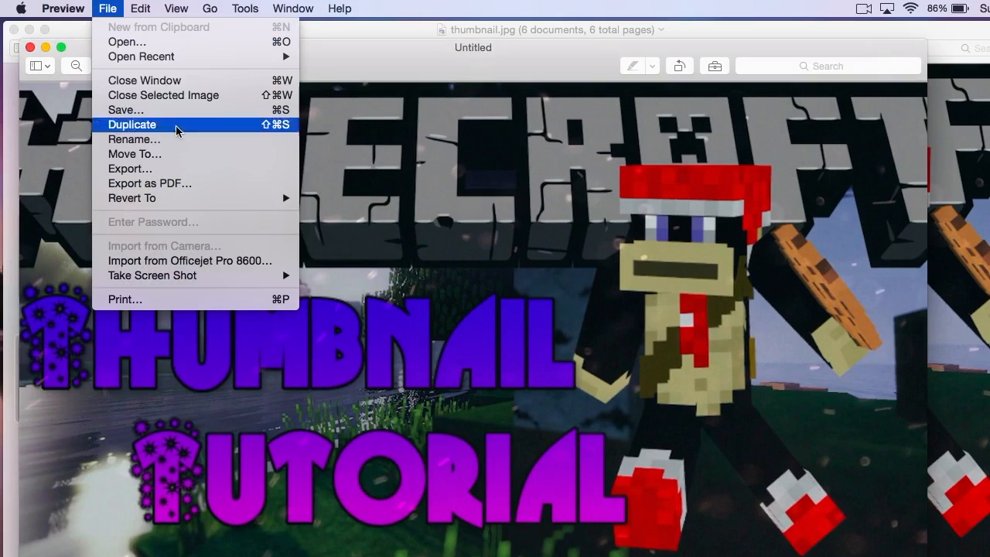
click(208, 109)
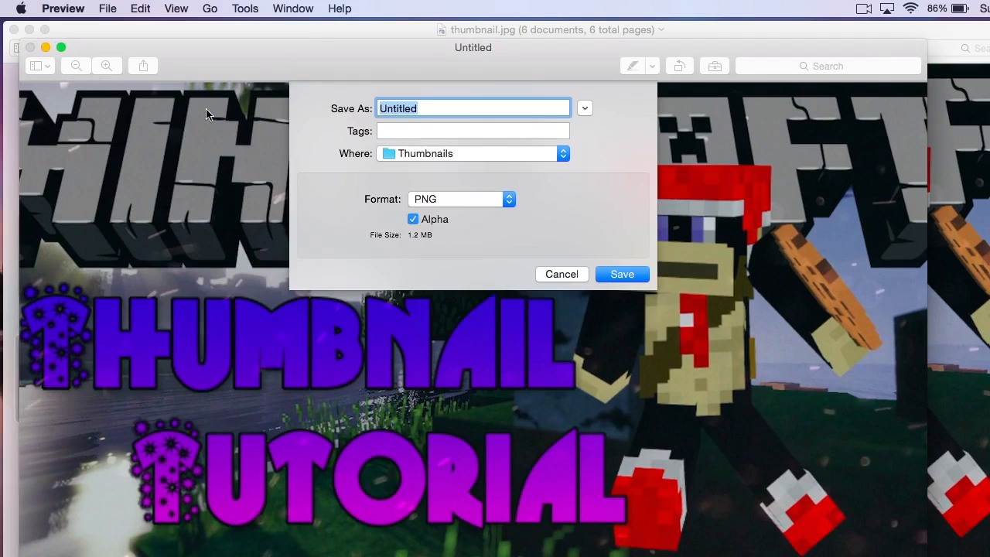
text(Tut TN)
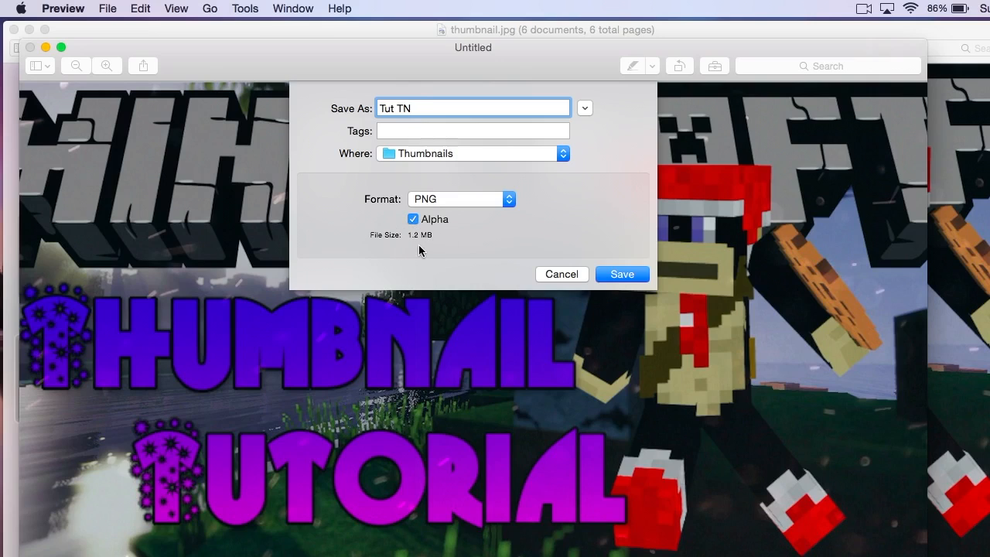
click(509, 202)
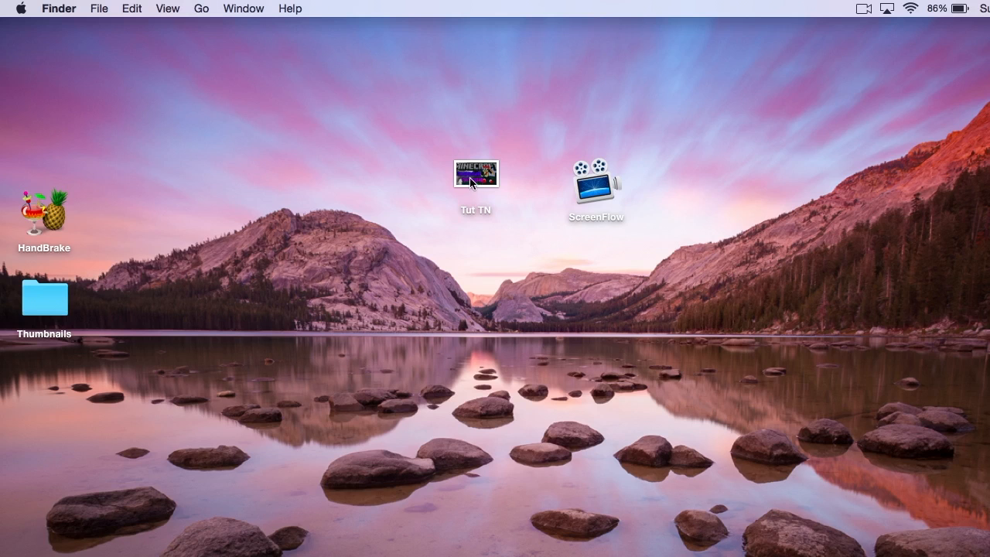
mouse_move(473, 180)
mouse_down()
mouse_move(497, 209)
mouse_move(474, 177)
mouse_move(475, 199)
mouse_up()
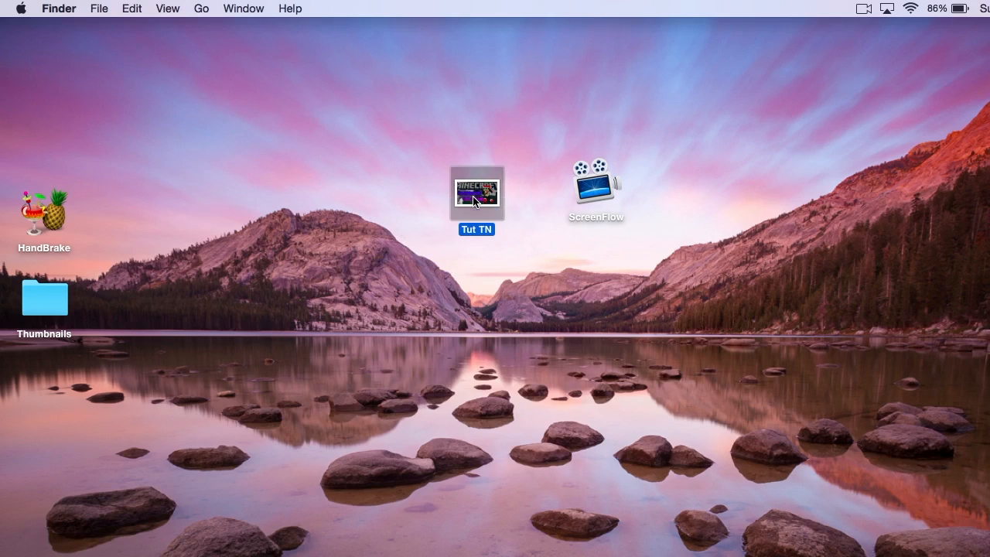
drag(475, 201, 481, 190)
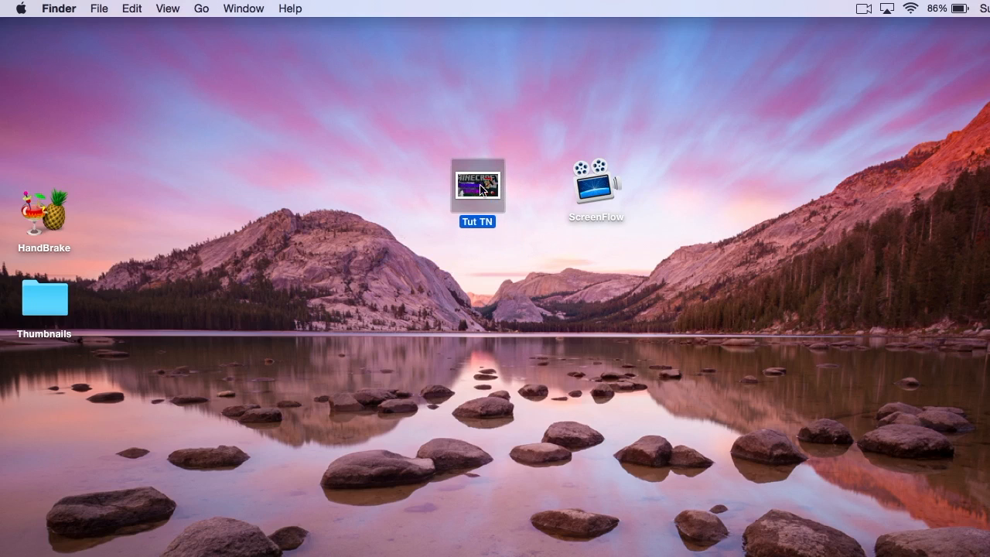